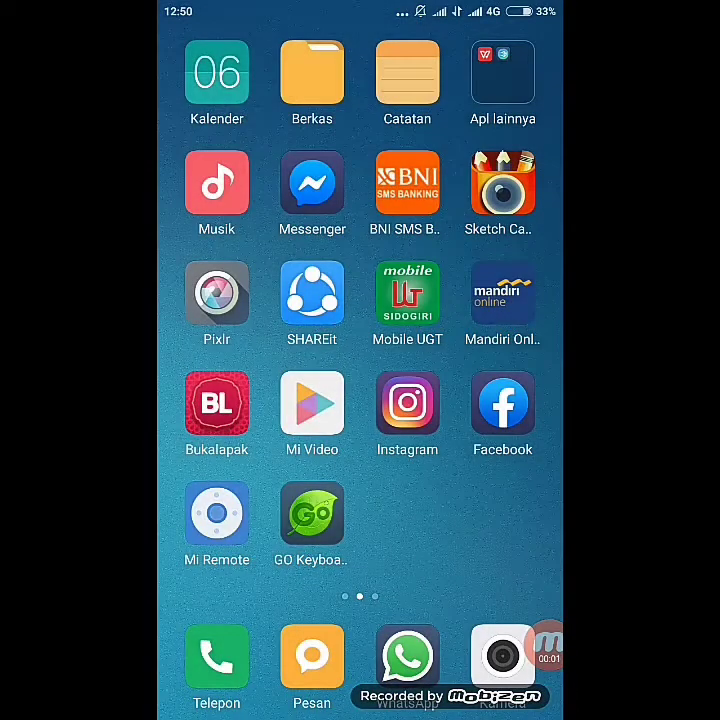
Launch Chrome from the Google folder on the first home screen page.
drag(250, 300, 480, 300)
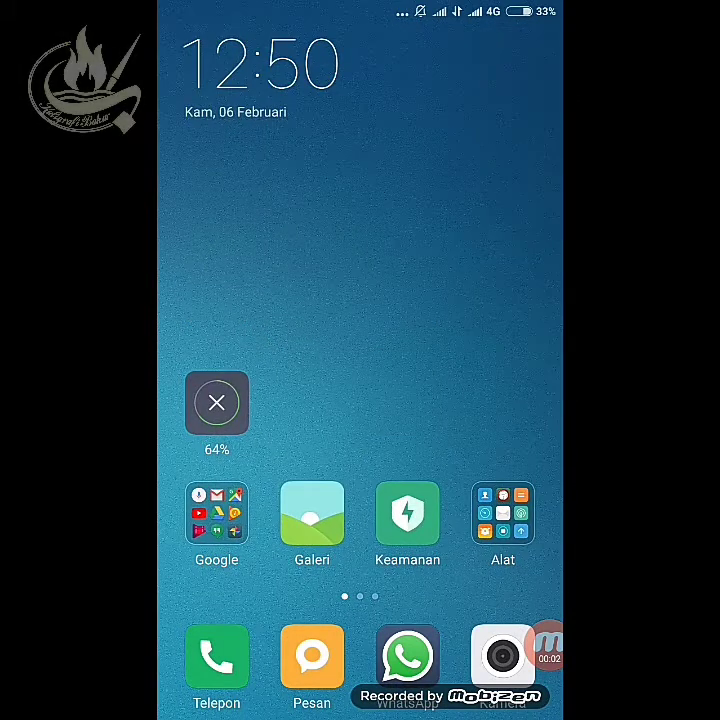
click(216, 515)
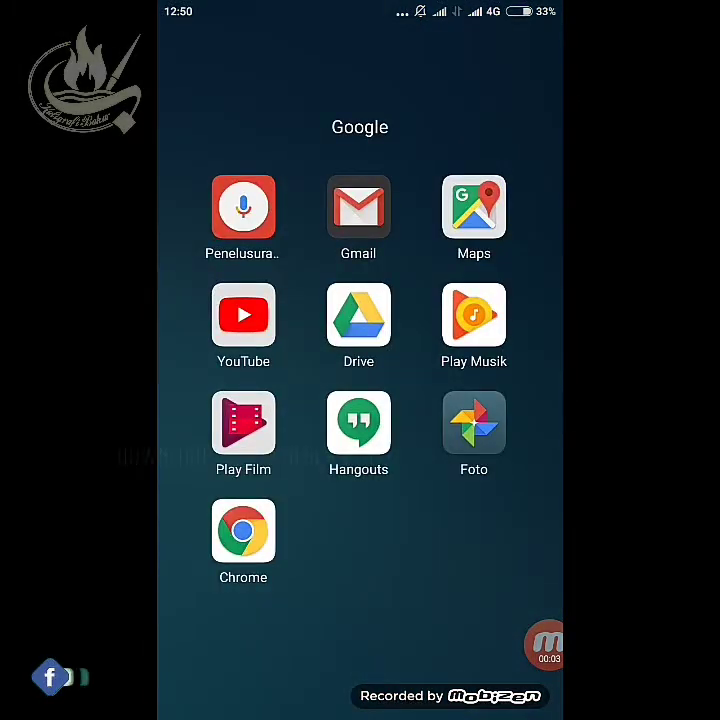
click(243, 531)
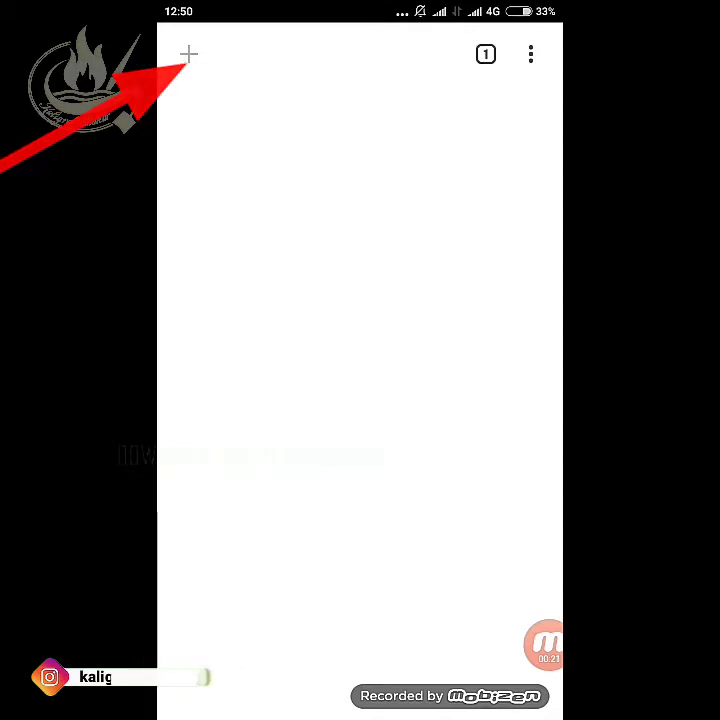
Load the PDUM site at sikurma.kemenag.go.id/pdum in a new Chrome tab.
click(189, 54)
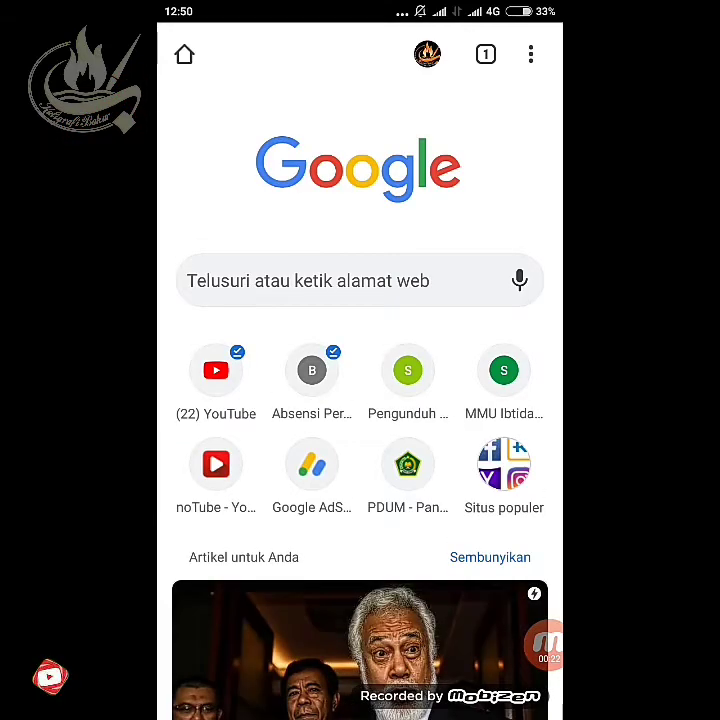
click(359, 281)
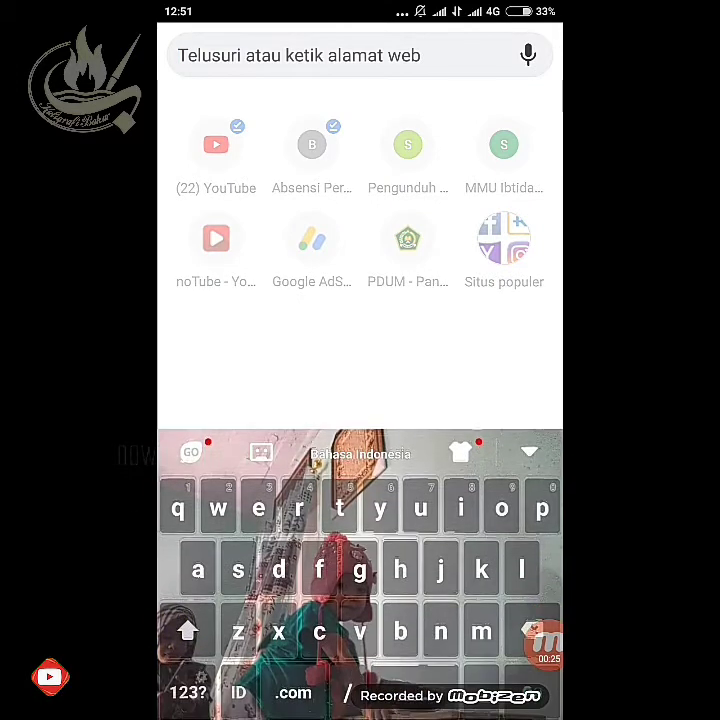
text(sik)
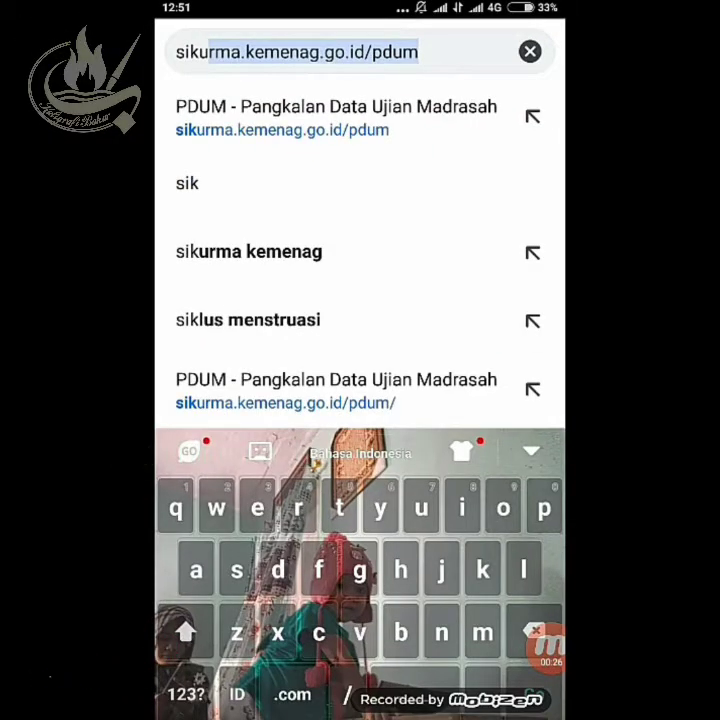
key(Return)
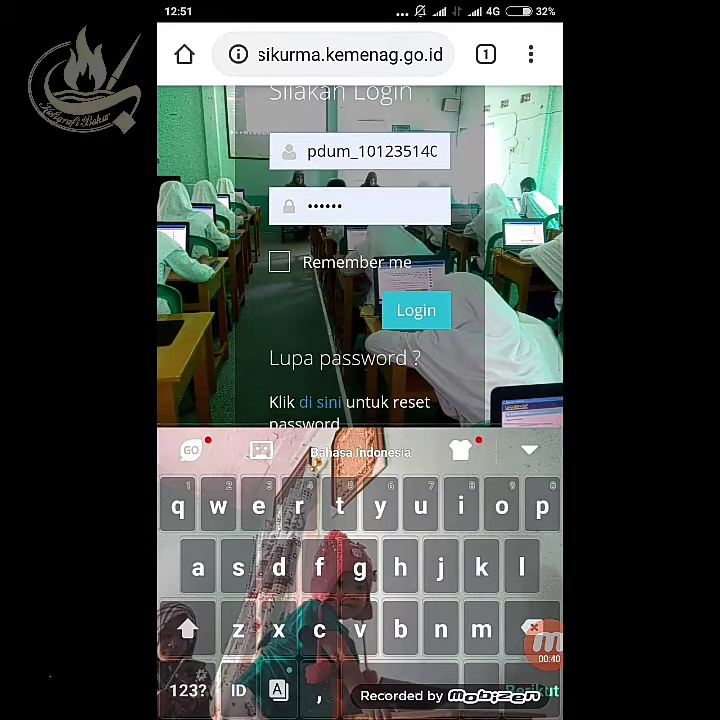
Log in to PDUM and close the GLADI UAMBN announcement.
key(Escape)
scroll(360, 400, up, 1)
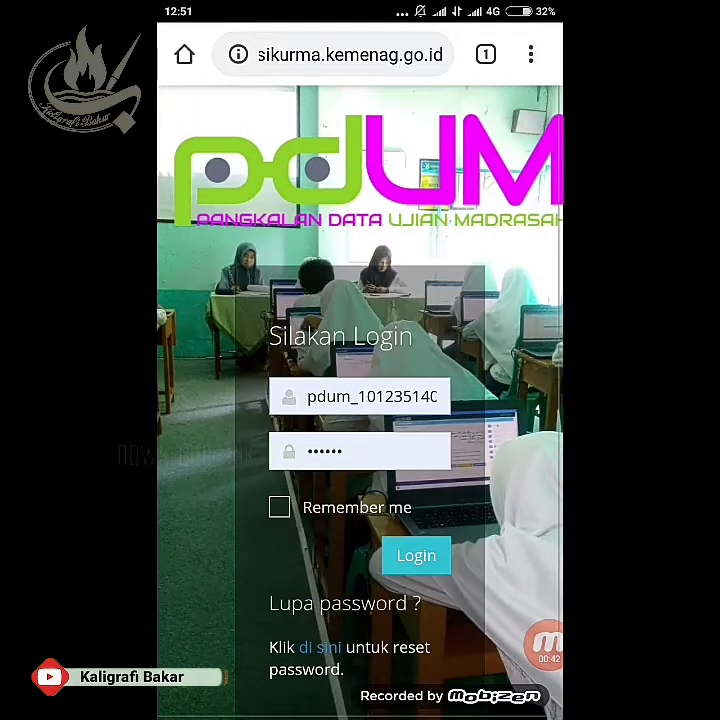
scroll(360, 400, down, 1)
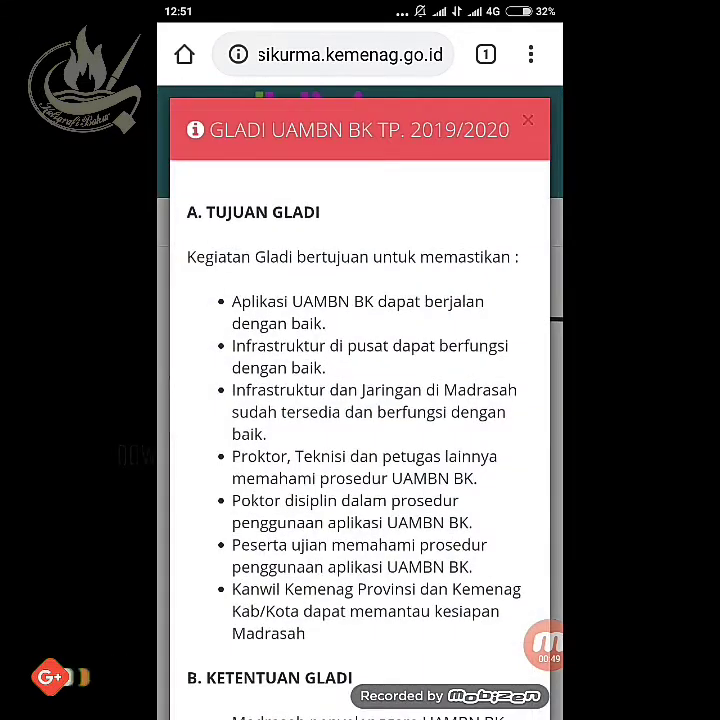
scroll(360, 400, down, 3)
scroll(360, 400, down, 4)
scroll(360, 400, down, 10)
scroll(360, 400, down, 10)
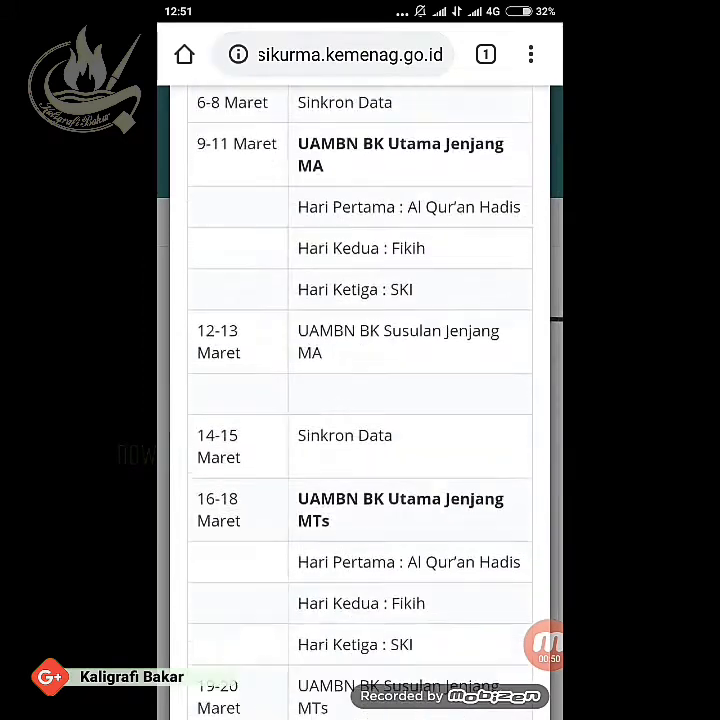
scroll(360, 400, down, 5)
click(483, 671)
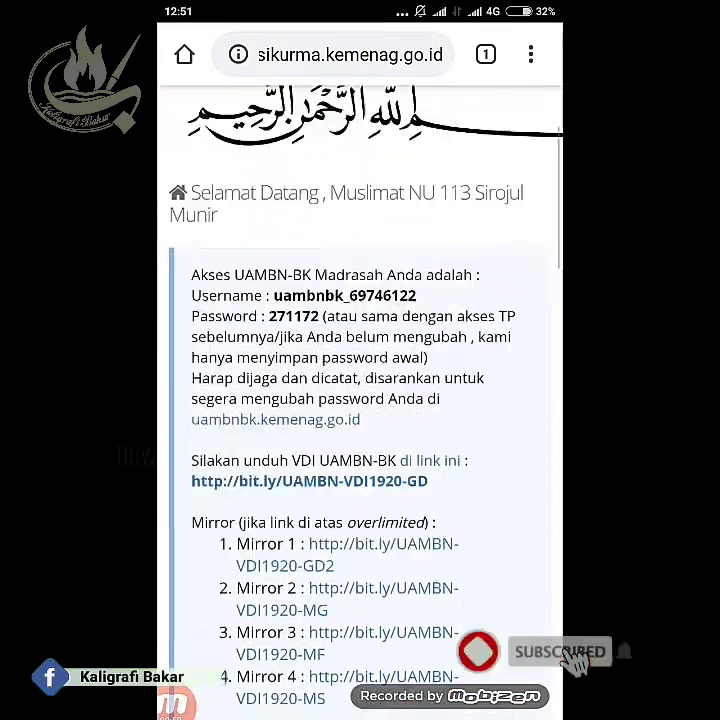
Scroll through the dashboard's Langkah 1–5 setup steps.
scroll(360, 400, down, 7)
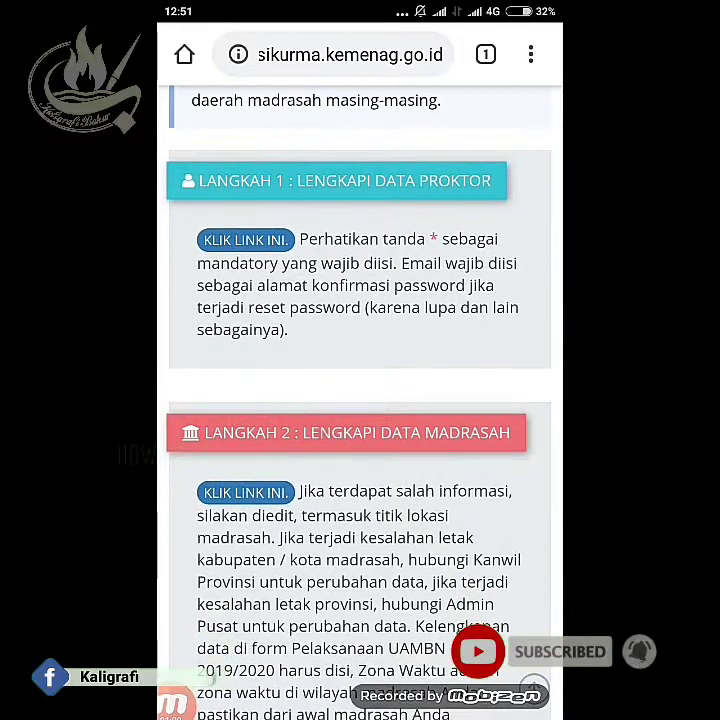
scroll(360, 400, down, 6)
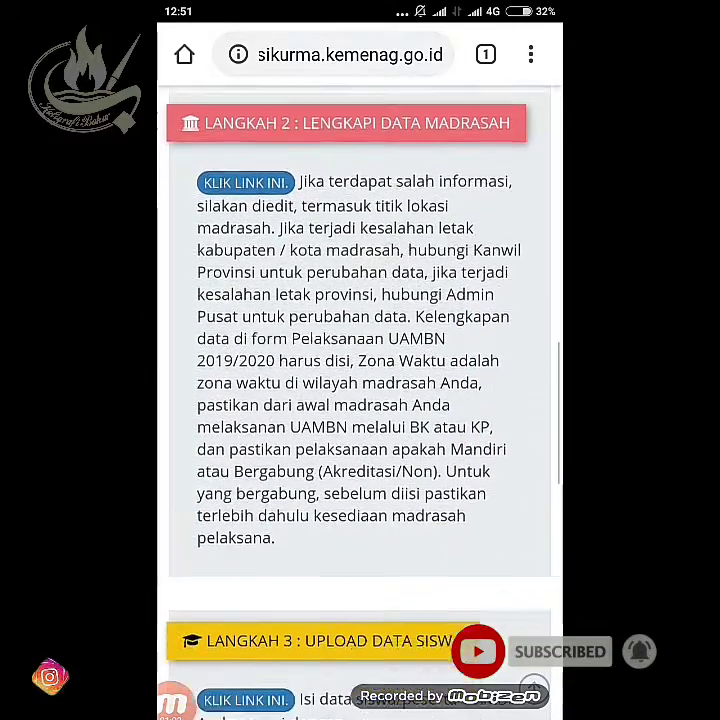
scroll(360, 400, down, 3)
scroll(360, 400, down, 5)
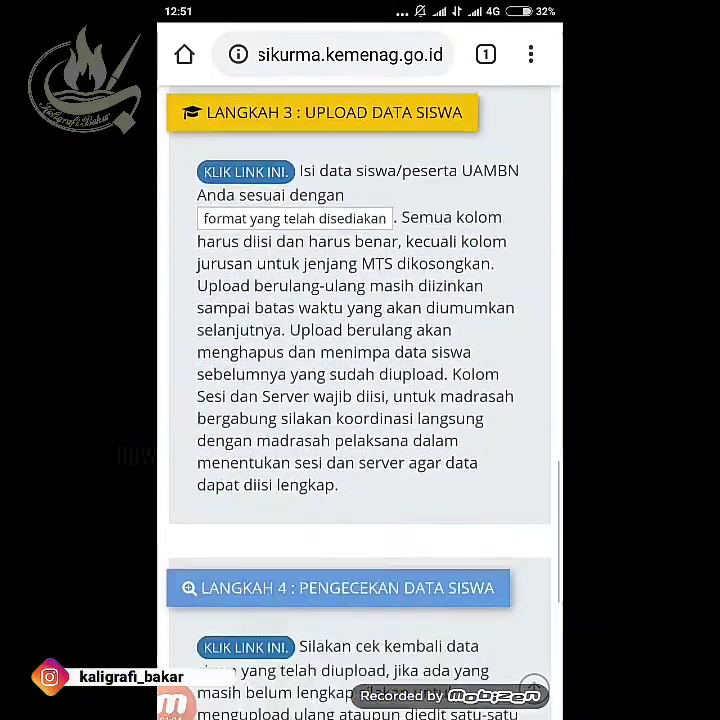
scroll(360, 400, down, 2)
scroll(360, 400, down, 5)
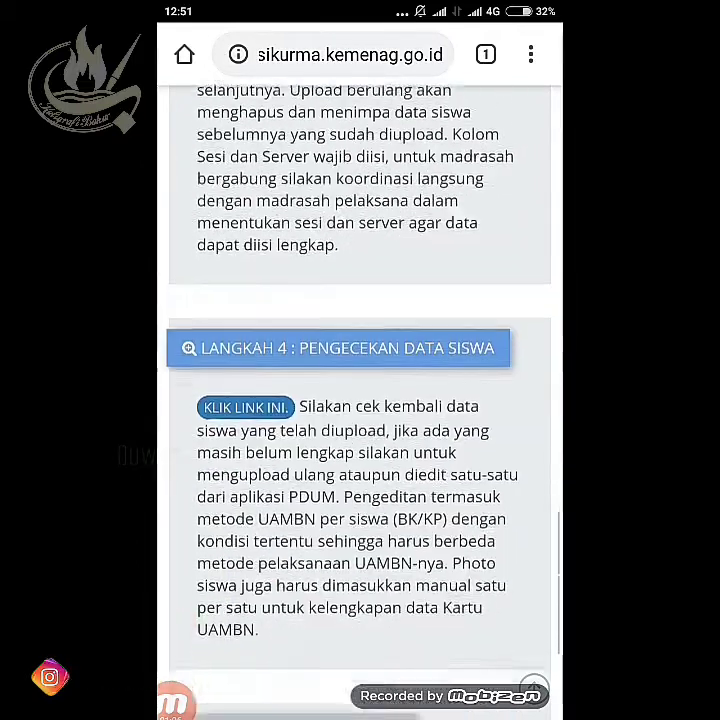
scroll(360, 400, up, 3)
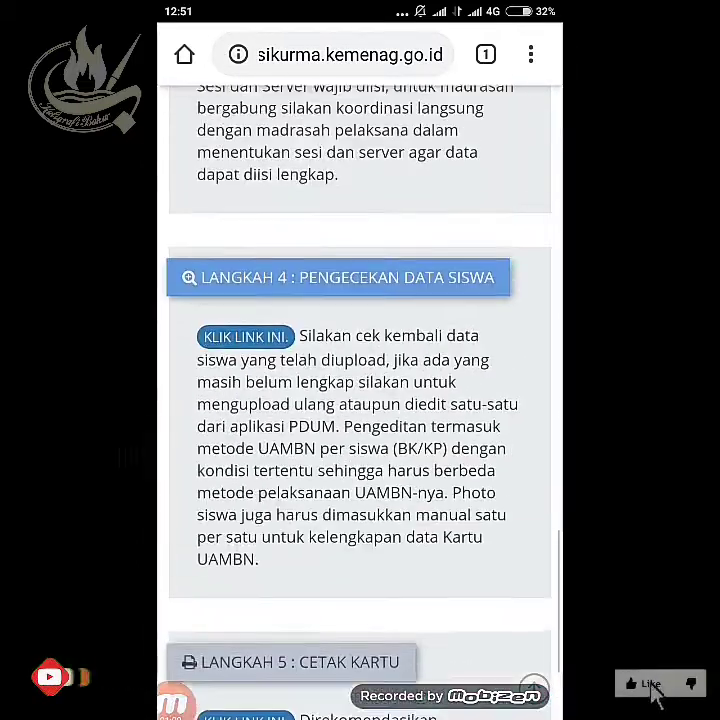
scroll(360, 400, up, 1)
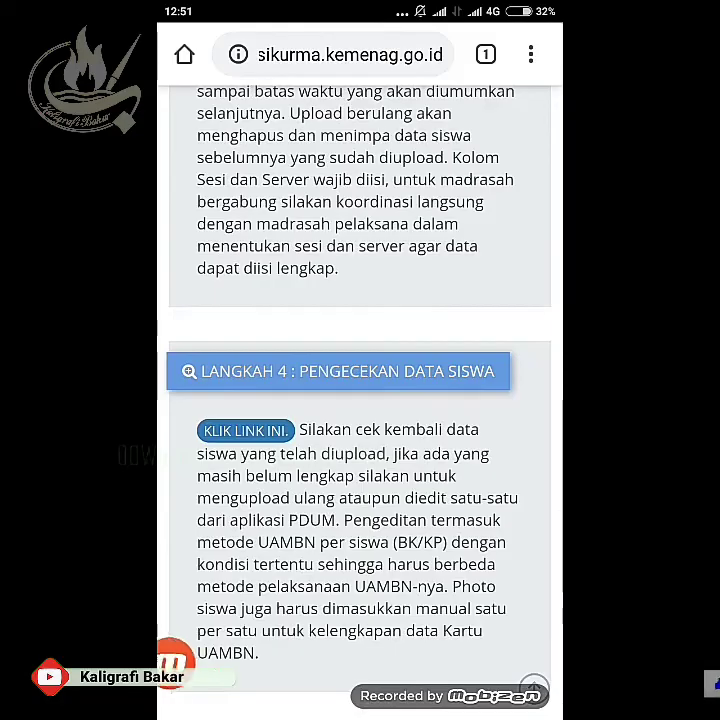
scroll(360, 400, up, 10)
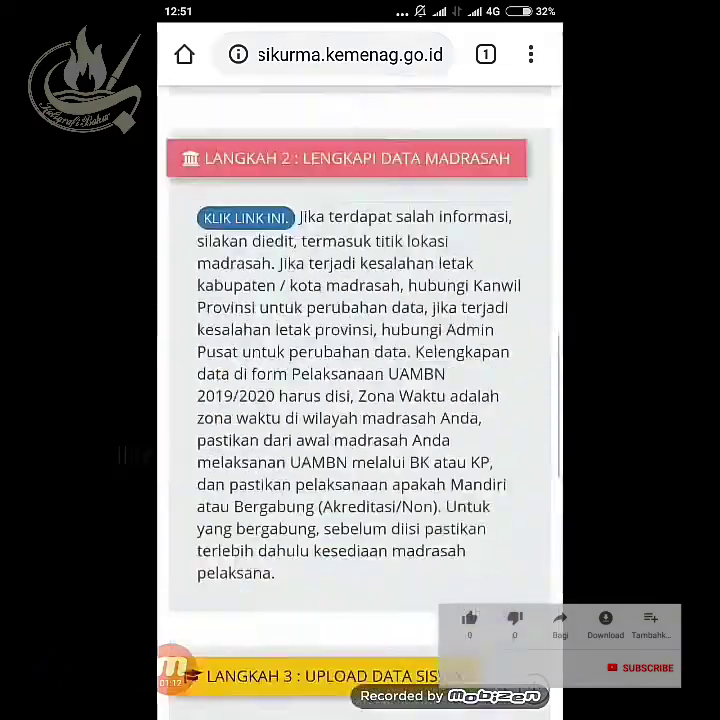
scroll(360, 400, up, 5)
scroll(360, 400, down, 6)
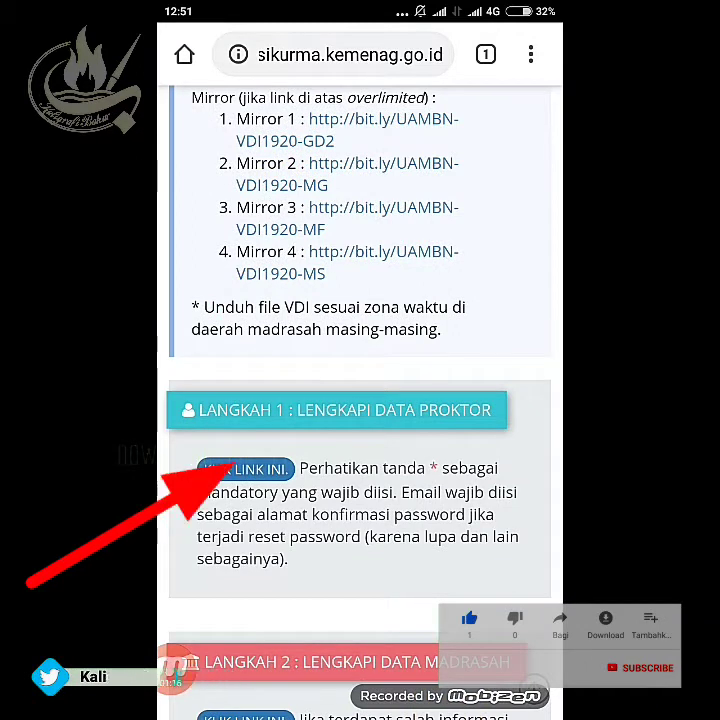
Open the Langkah 1 proctor Profile Account page, review its fields and save them.
click(246, 469)
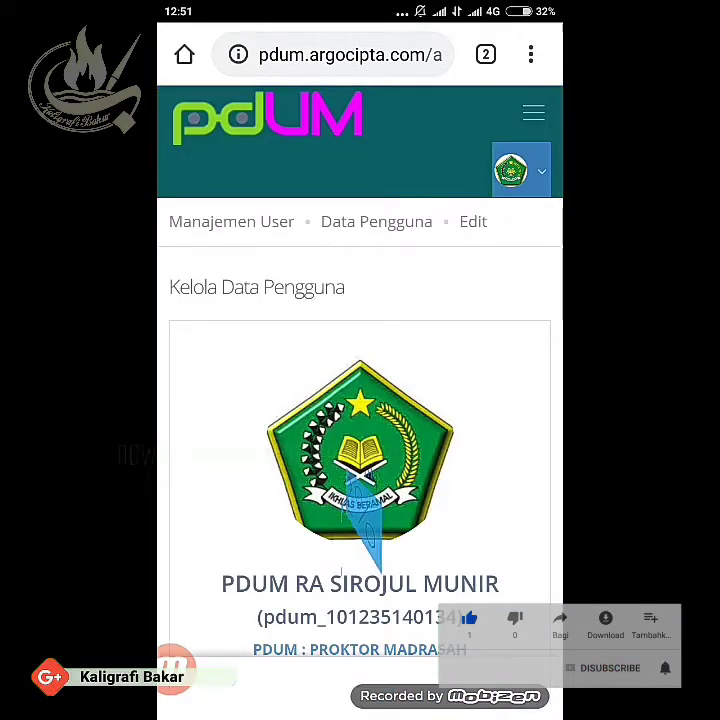
scroll(360, 400, down, 10)
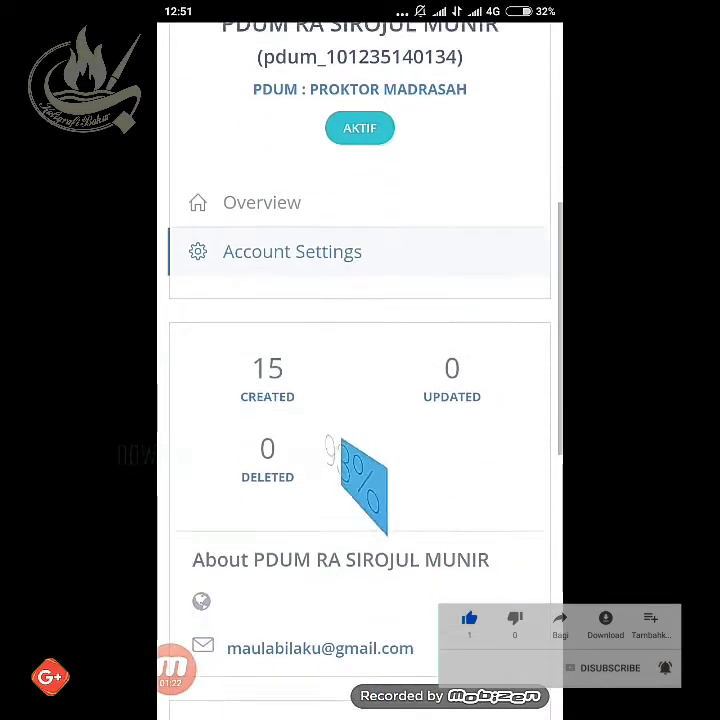
scroll(360, 400, down, 10)
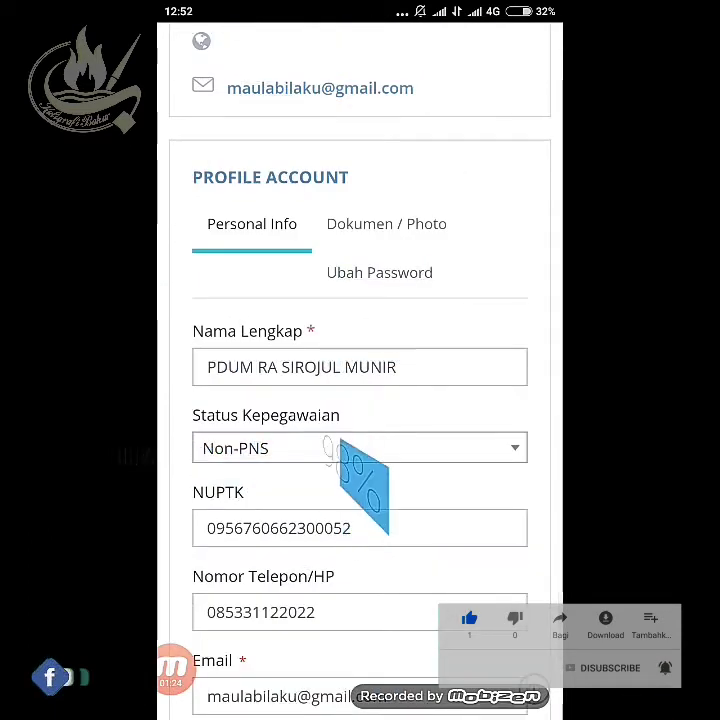
scroll(360, 400, down, 3)
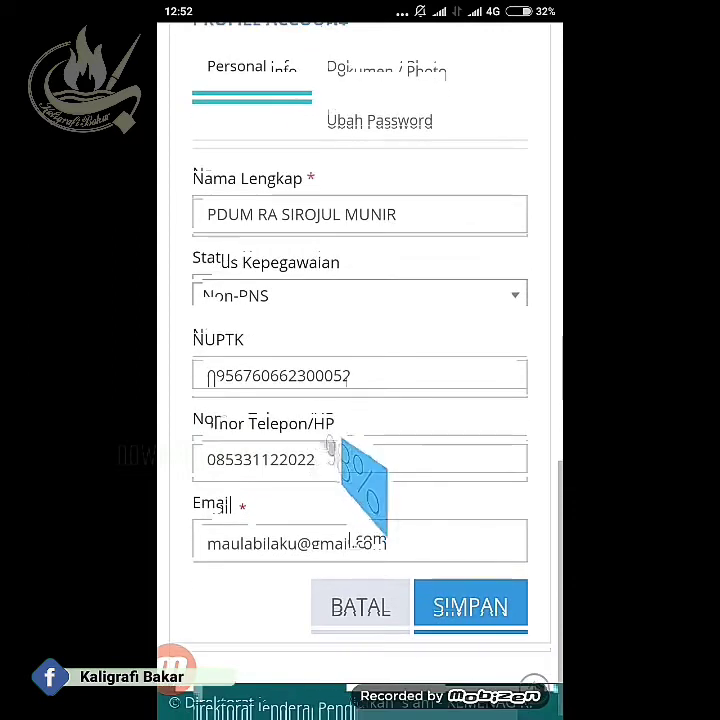
scroll(360, 400, up, 3)
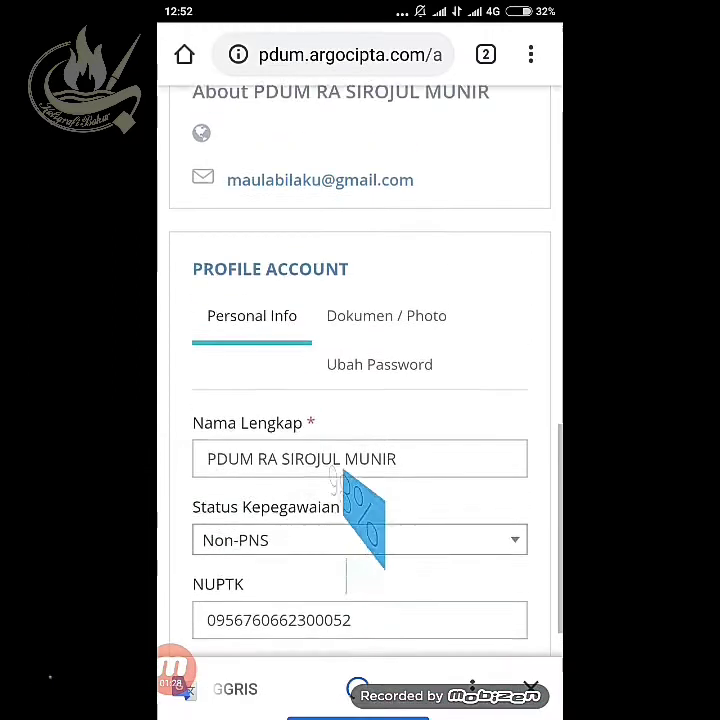
scroll(360, 400, down, 3)
scroll(360, 400, down, 1)
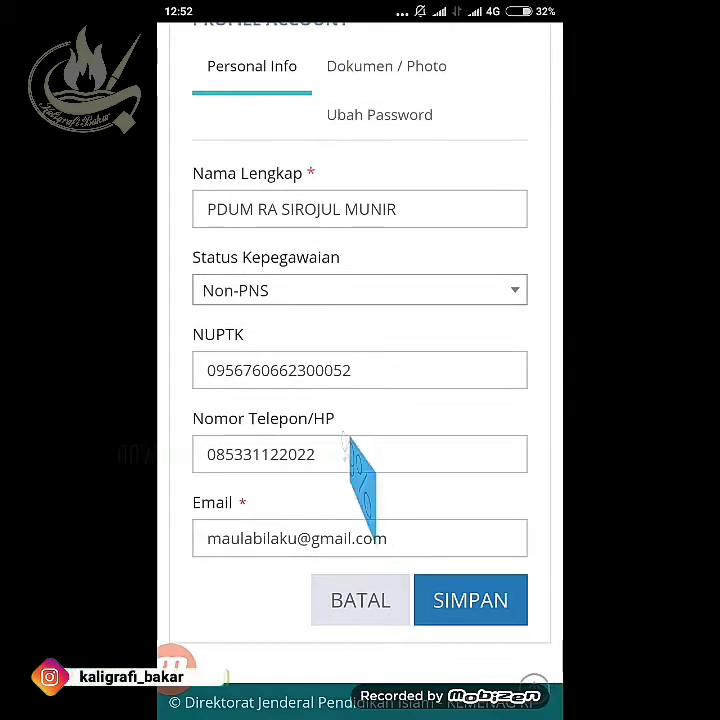
scroll(360, 400, up, 2)
scroll(360, 400, down, 1)
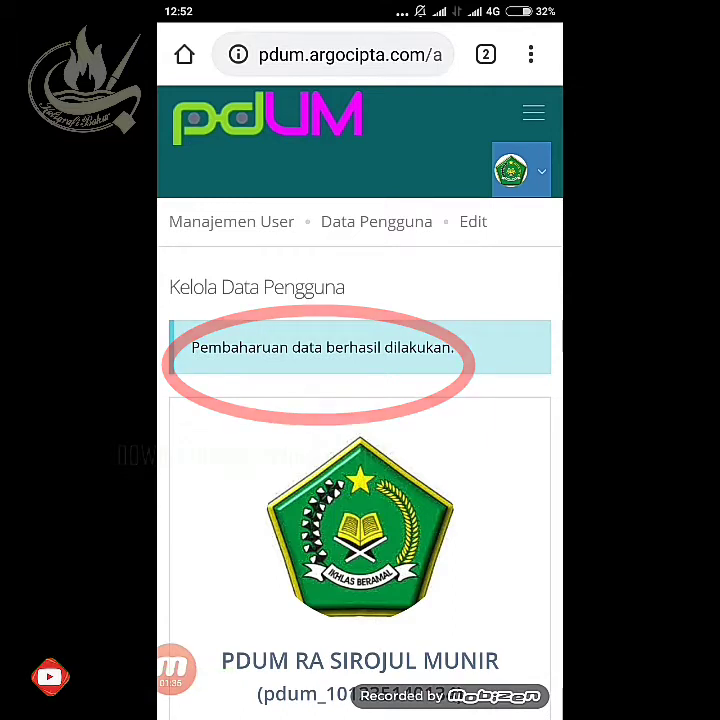
click(533, 113)
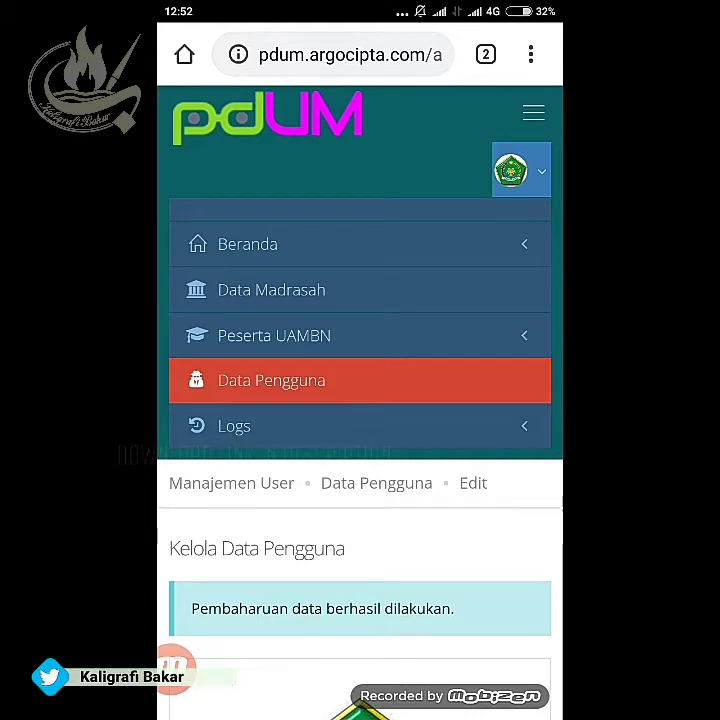
click(270, 290)
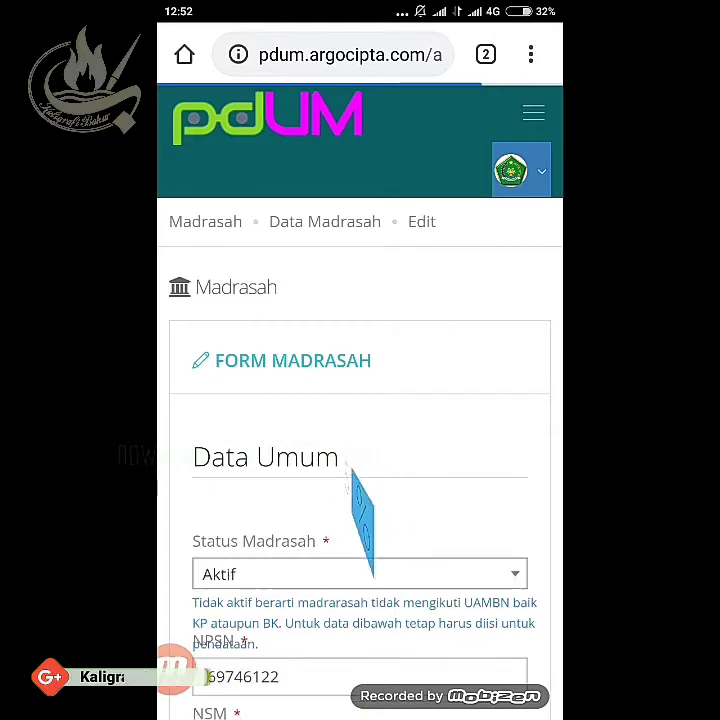
scroll(360, 515, down, 1)
scroll(360, 500, down, 2)
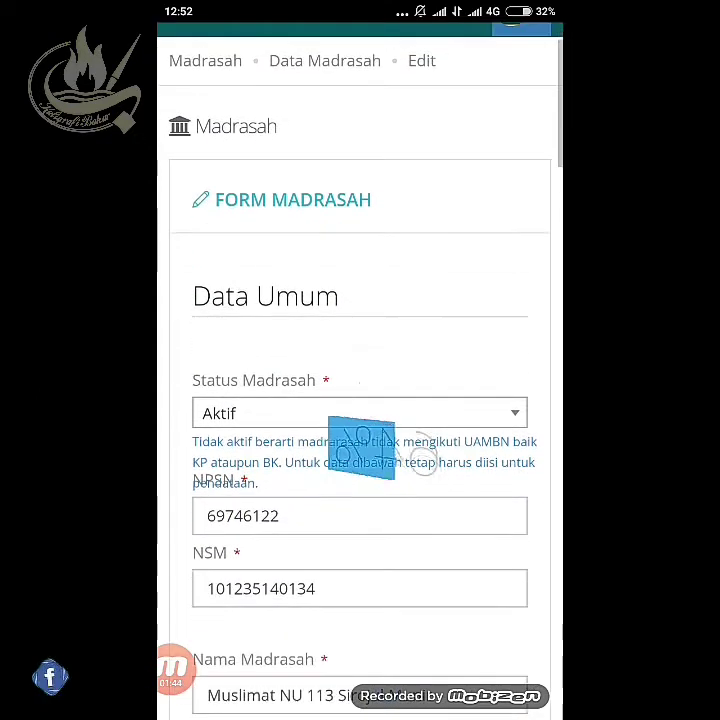
scroll(360, 480, down, 1)
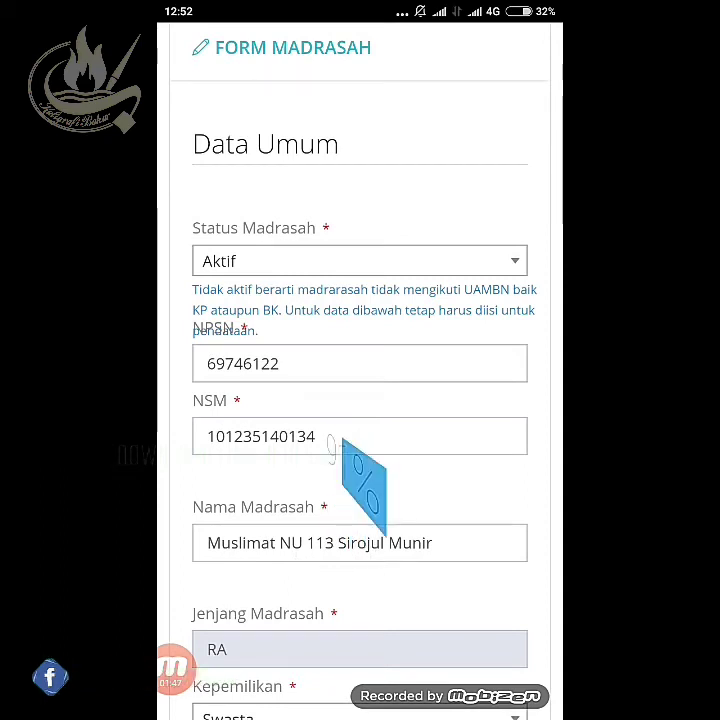
scroll(360, 450, down, 2)
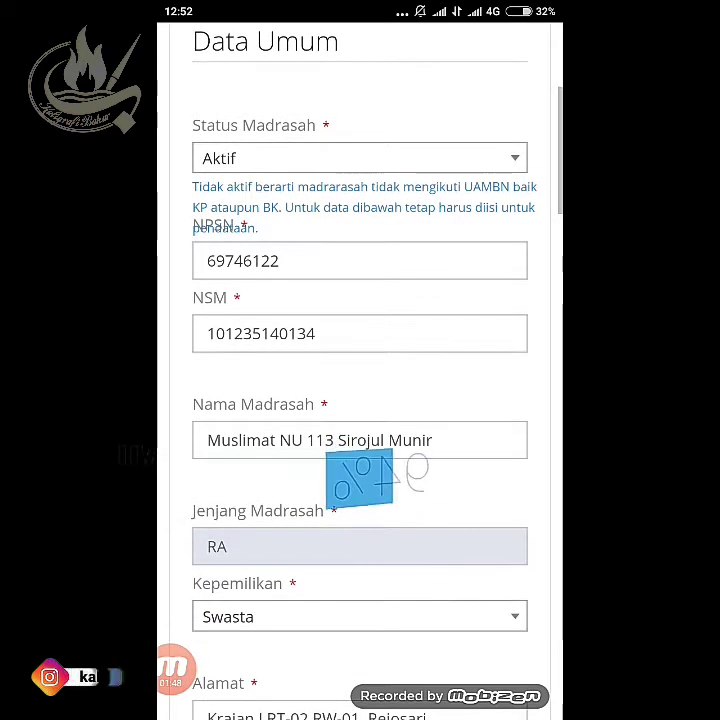
scroll(360, 480, down, 2)
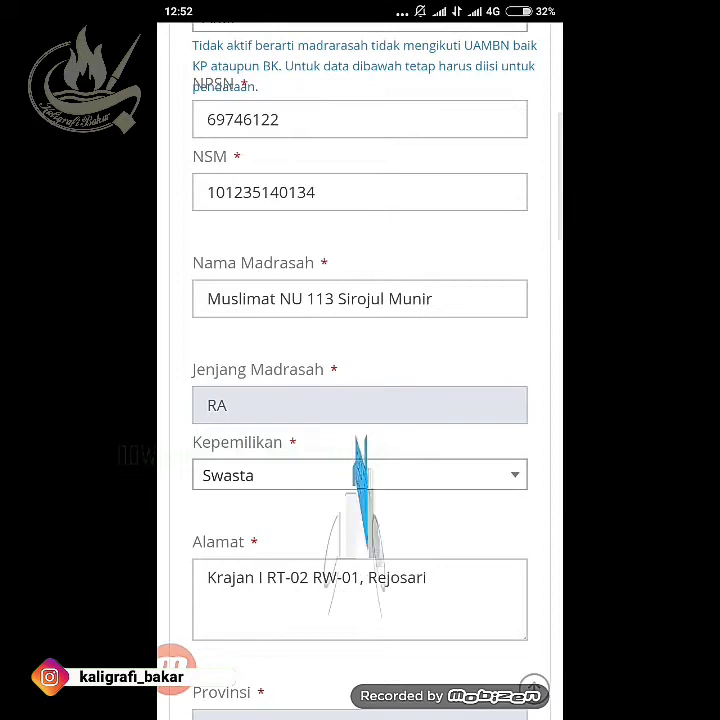
scroll(360, 400, down, 2)
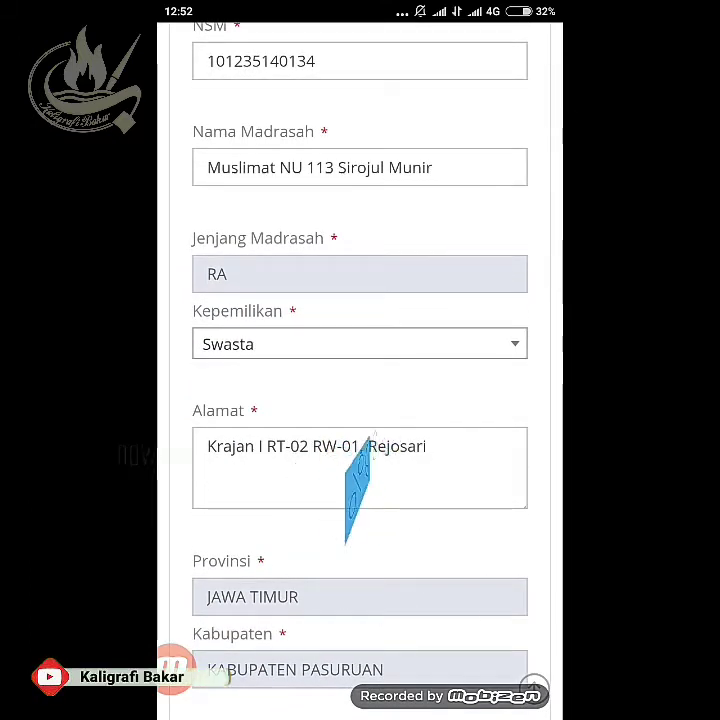
click(214, 446)
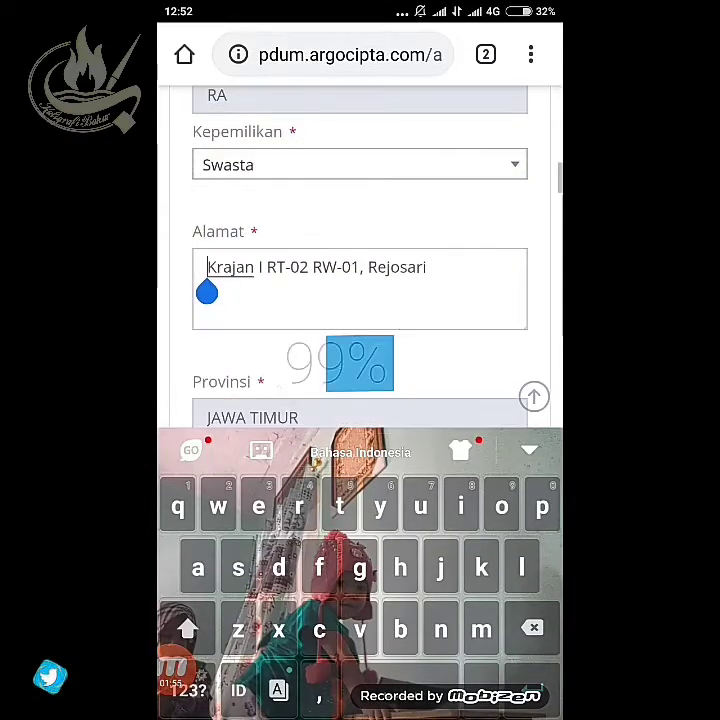
key(Escape)
scroll(360, 400, down, 1)
scroll(360, 400, down, 3)
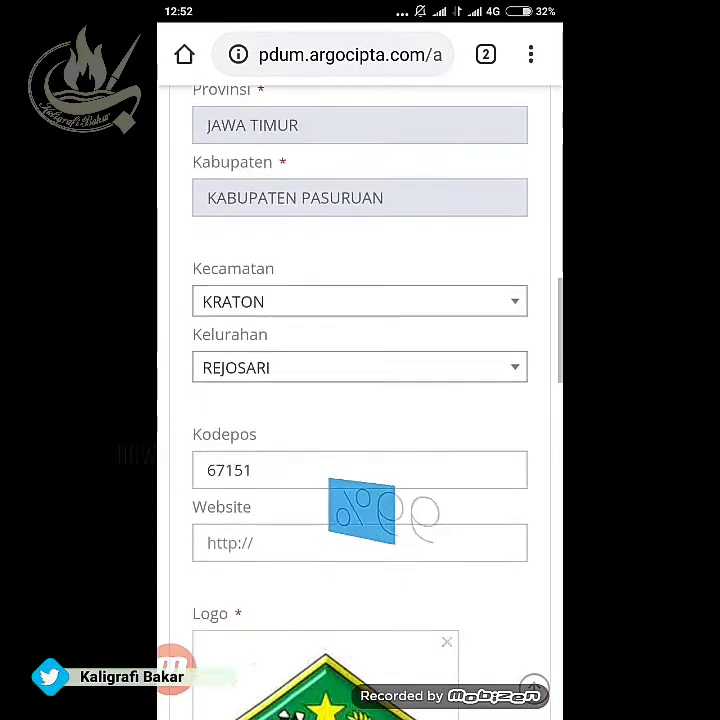
scroll(360, 400, down, 5)
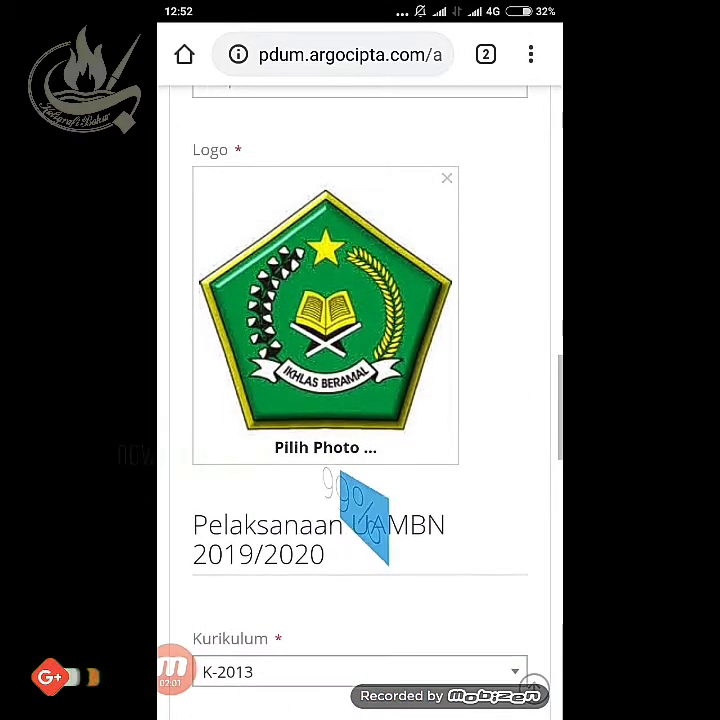
scroll(360, 400, down, 1)
scroll(365, 515, down, 1)
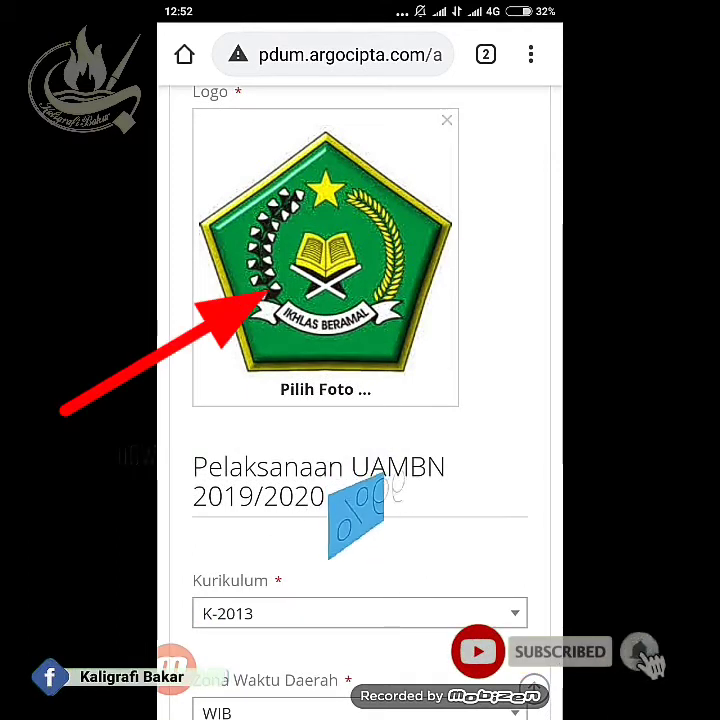
Replace the madrasah logo with images (63).jpeg from the 1_syahoed folder.
click(325, 389)
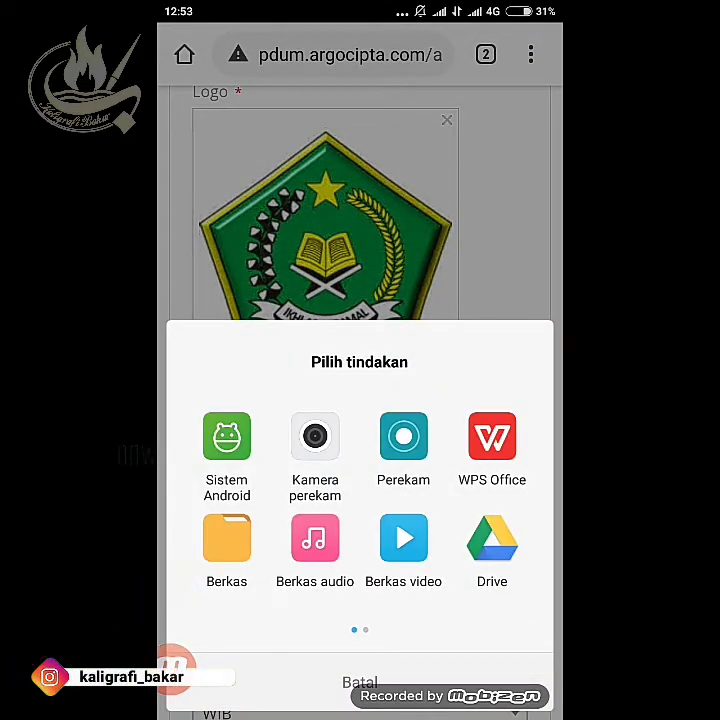
click(226, 540)
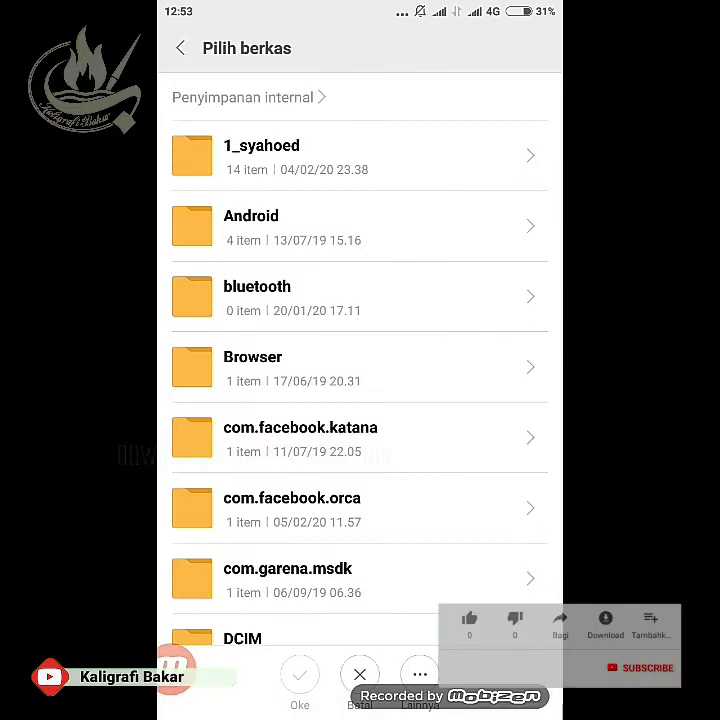
click(261, 156)
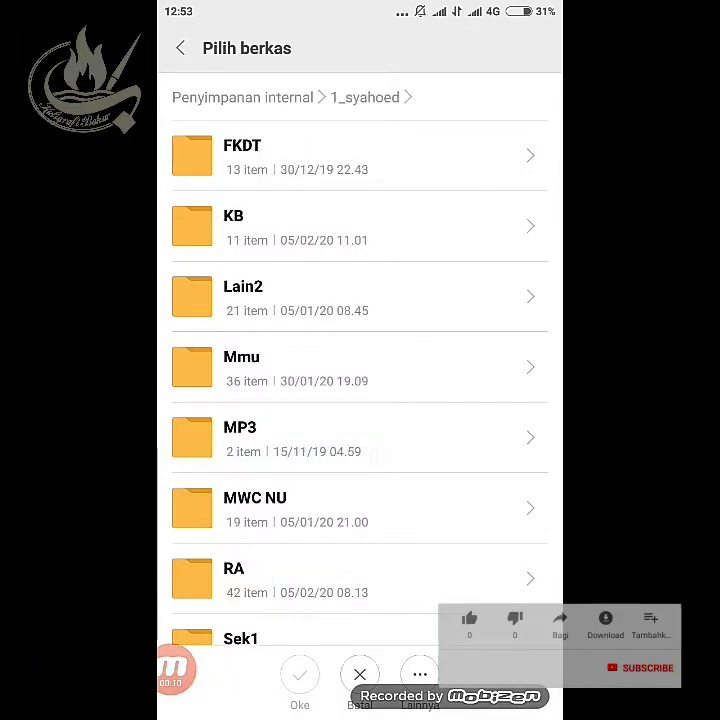
scroll(360, 400, down, 5)
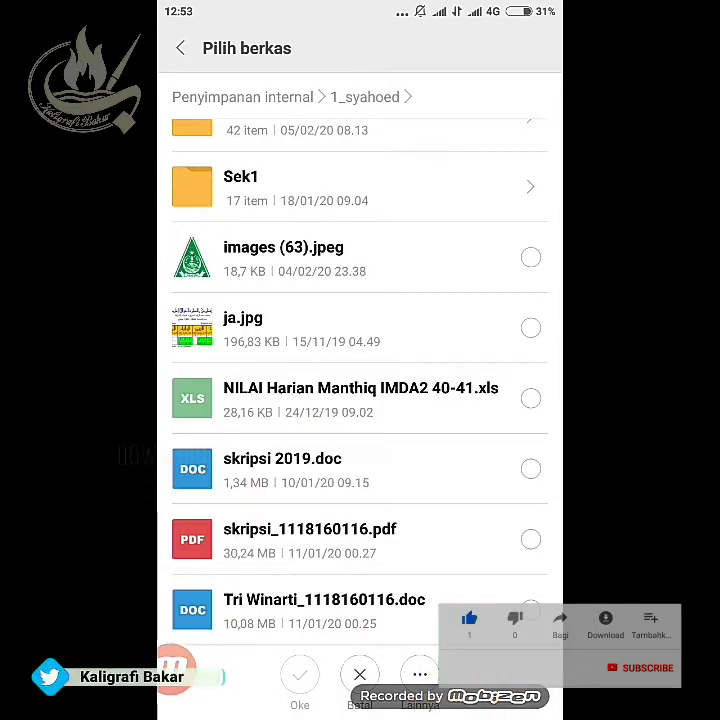
scroll(360, 400, up, 2)
scroll(360, 400, down, 1)
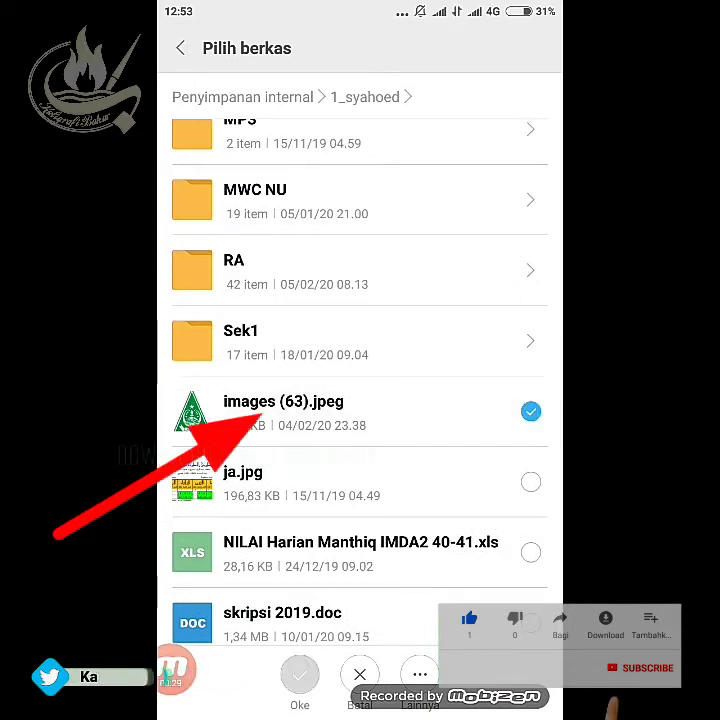
click(300, 676)
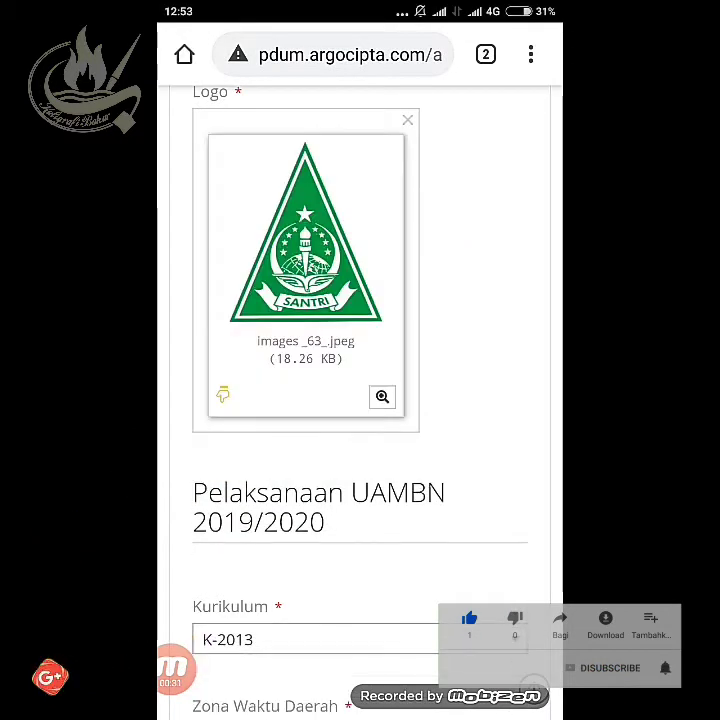
Keep WIB time zone, UAMBN-KP method and Mandiri / Penyelenggara implementation status.
scroll(360, 400, down, 3)
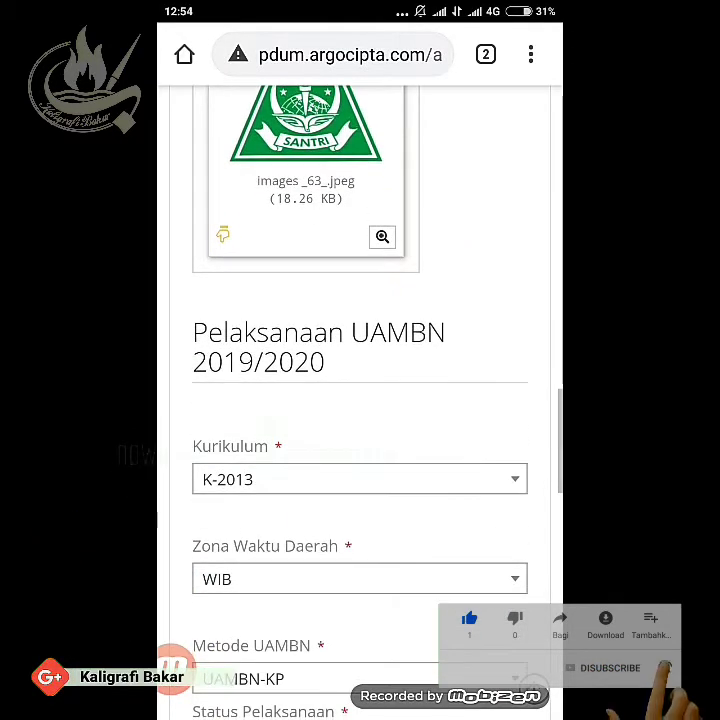
scroll(360, 400, down, 3)
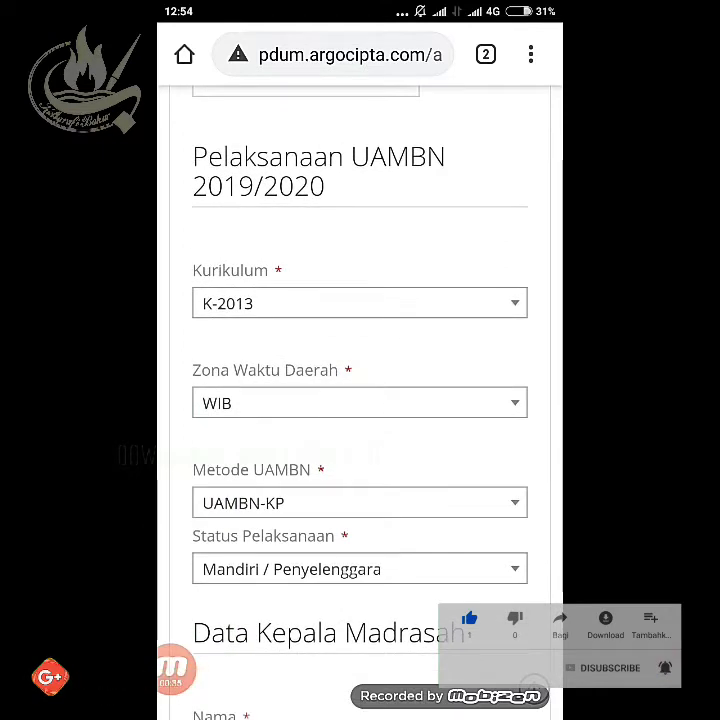
click(359, 402)
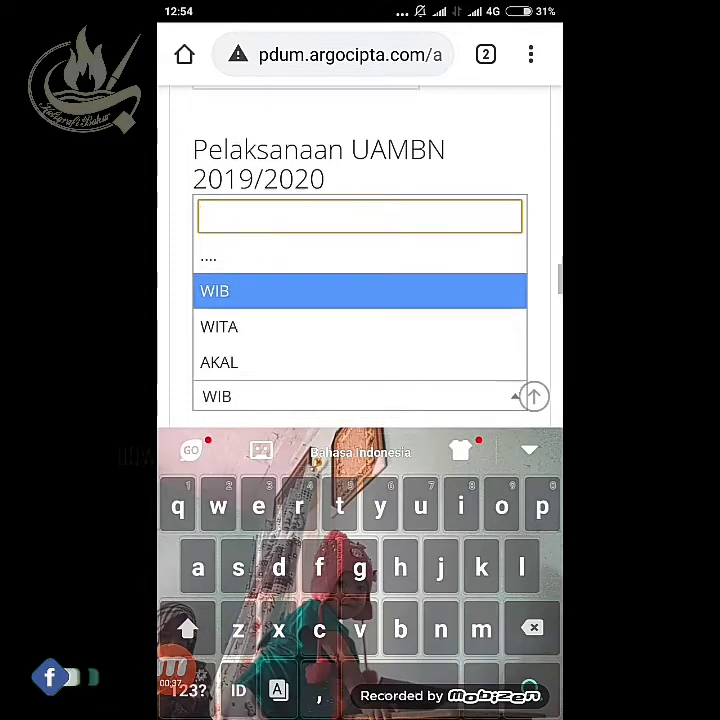
click(359, 194)
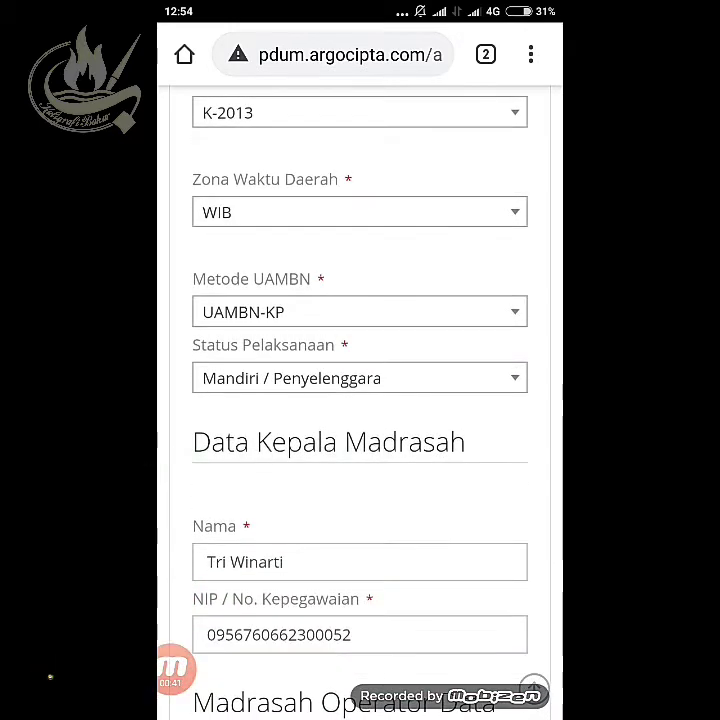
click(359, 311)
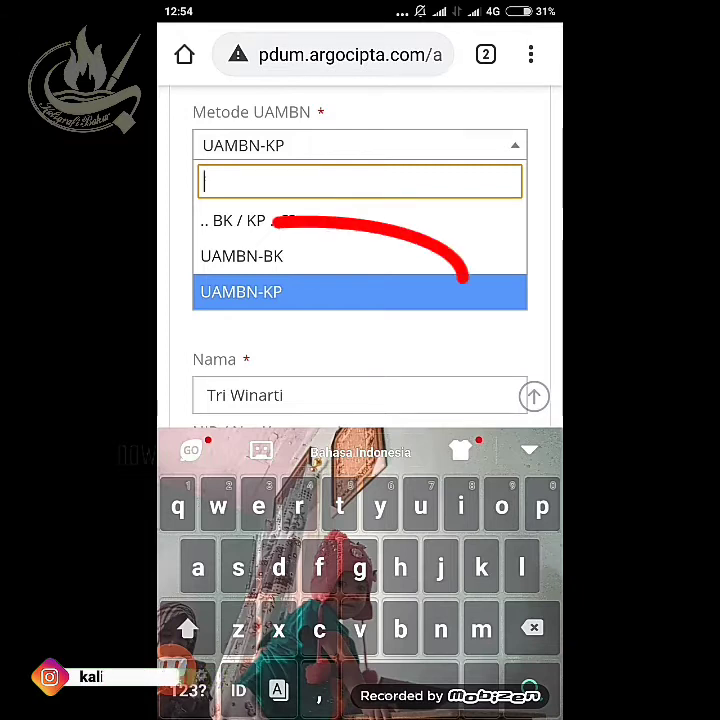
click(241, 291)
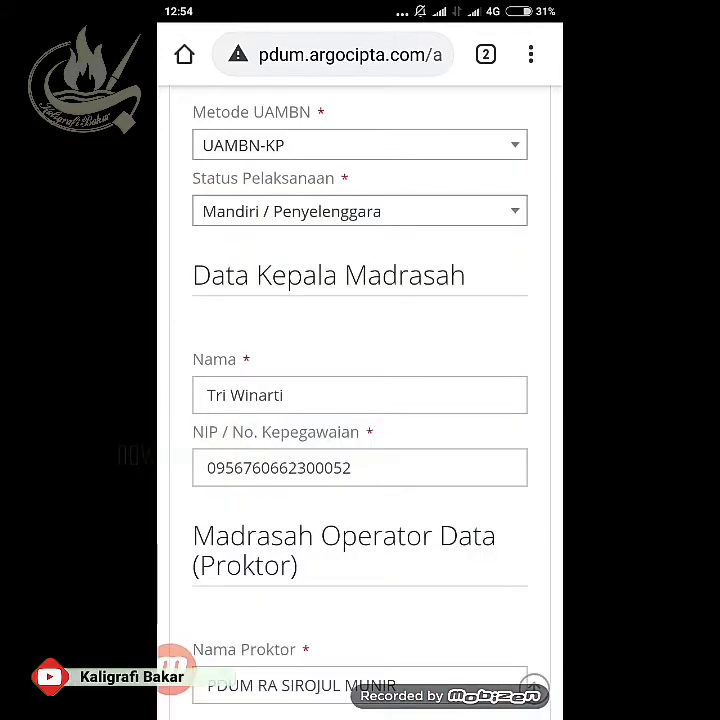
click(360, 211)
click(290, 322)
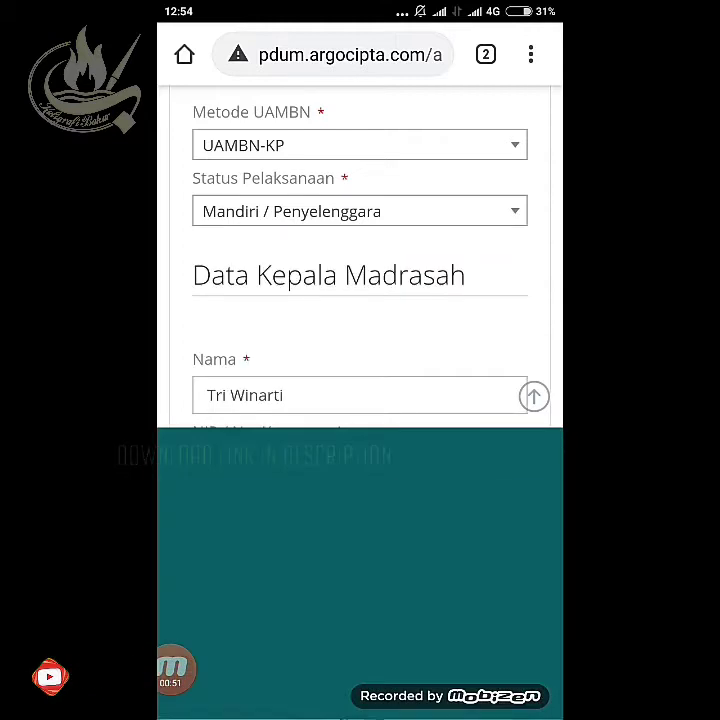
Scroll to the bottom of the madrasah form and save it.
scroll(360, 400, down, 3)
scroll(360, 400, down, 2)
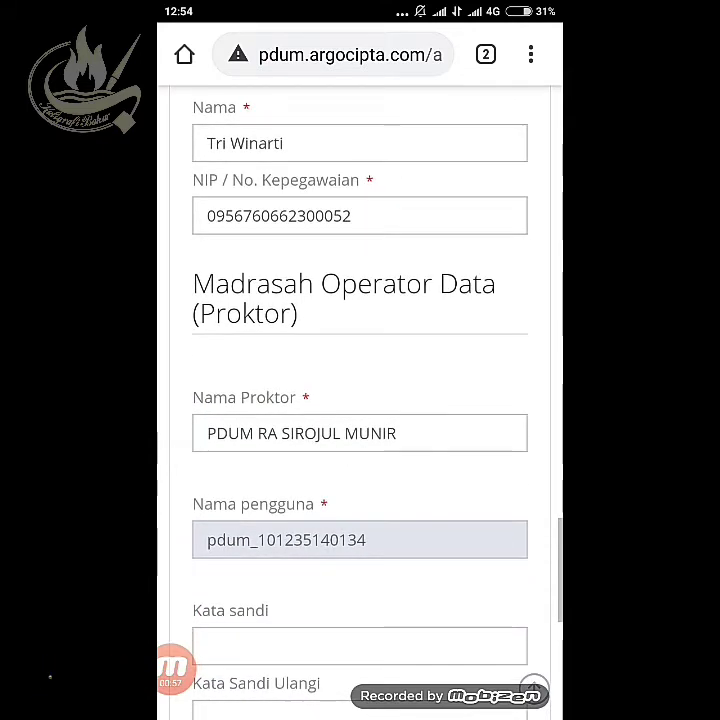
scroll(360, 400, down, 1)
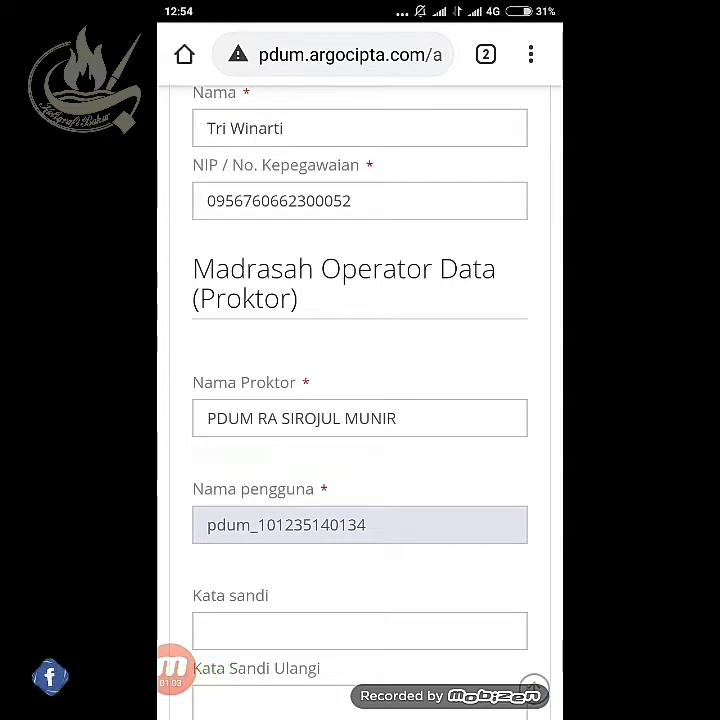
scroll(360, 400, down, 5)
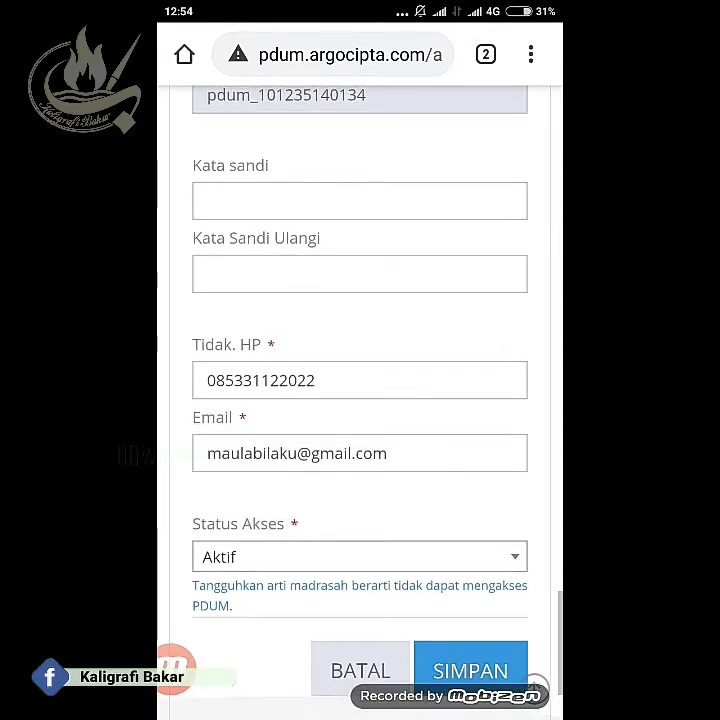
scroll(360, 400, down, 1)
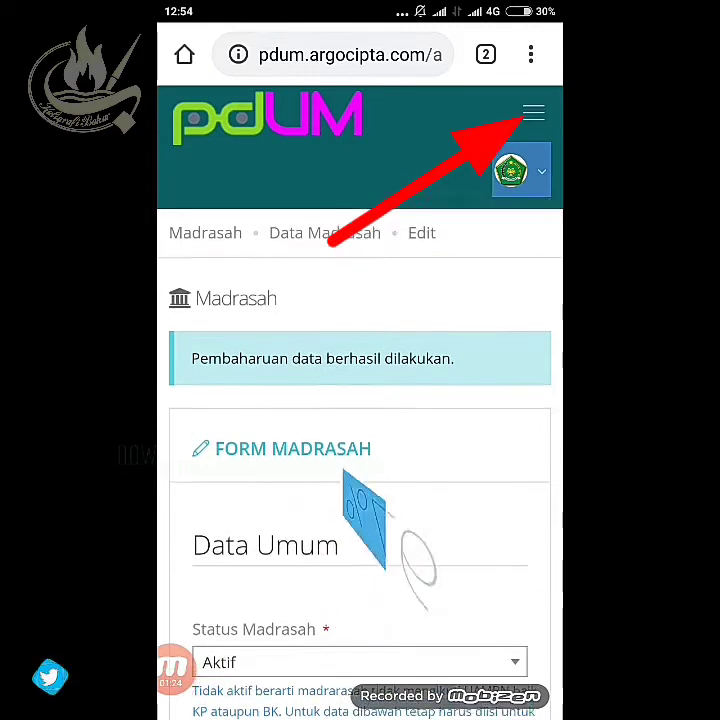
Go to Upload Peserta under Peserta UAMBN in the side menu.
click(533, 113)
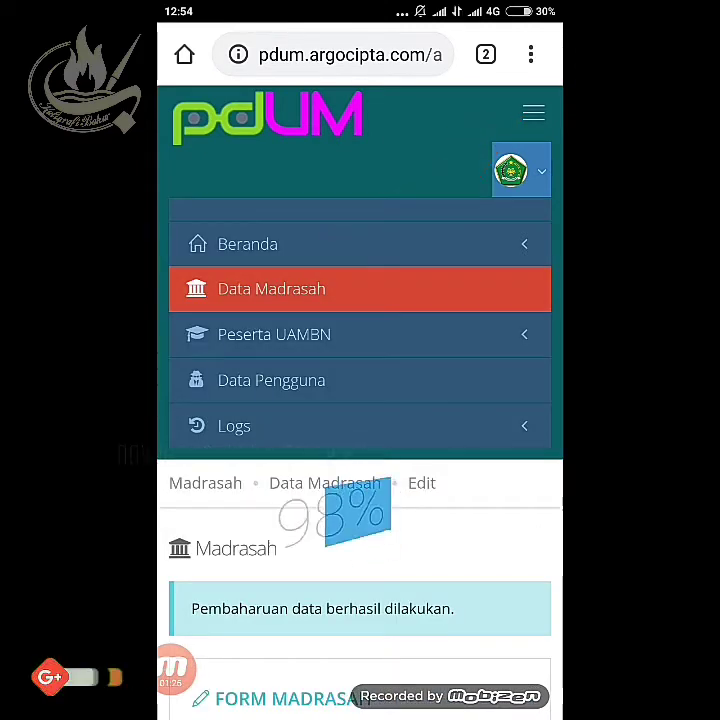
click(274, 334)
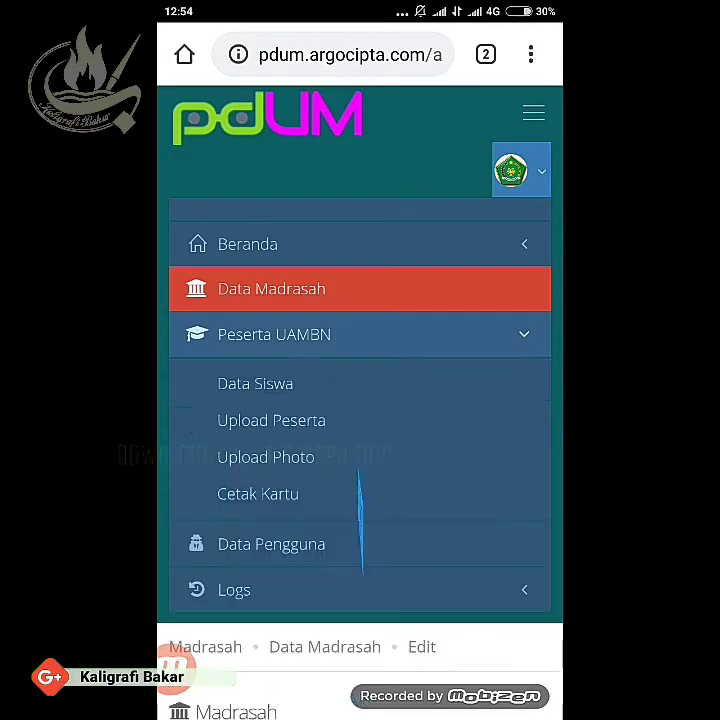
scroll(360, 400, down, 2)
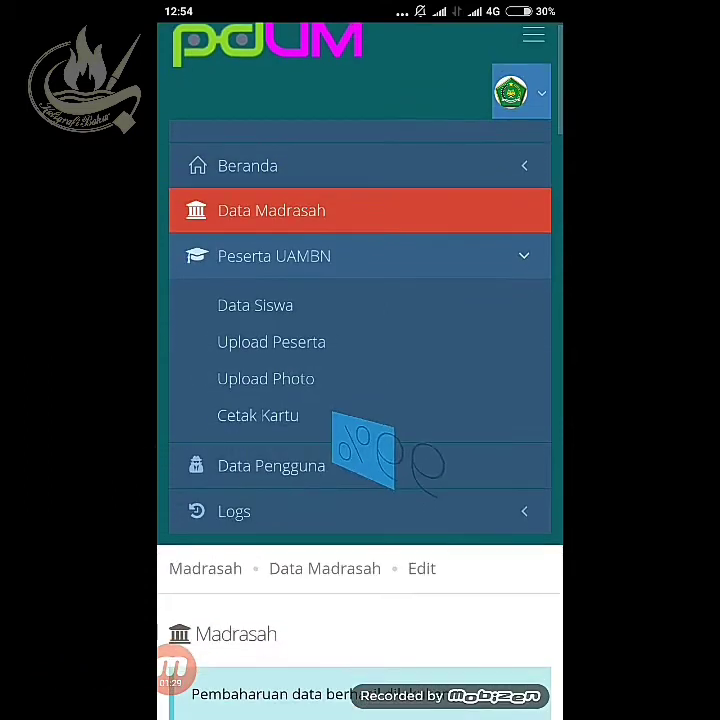
scroll(360, 400, down, 1)
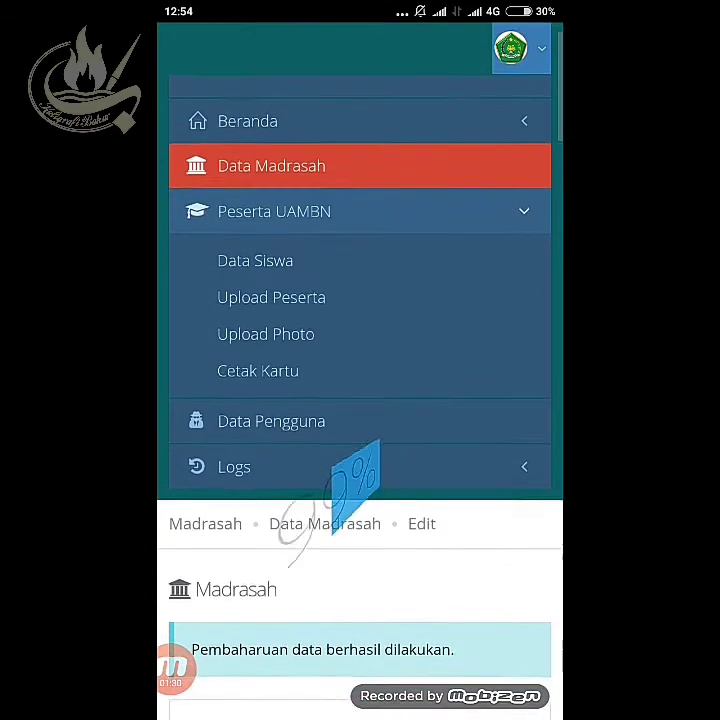
scroll(362, 484, down, 1)
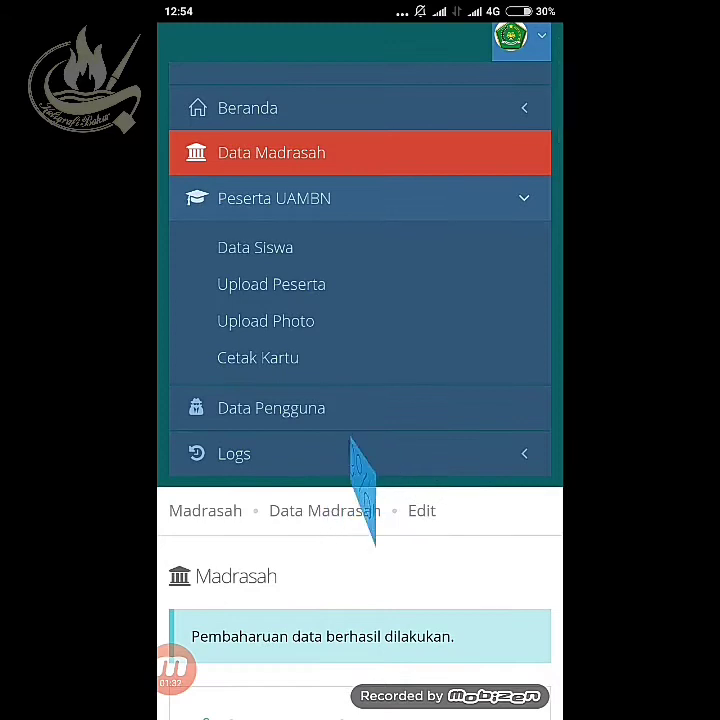
scroll(362, 490, up, 1)
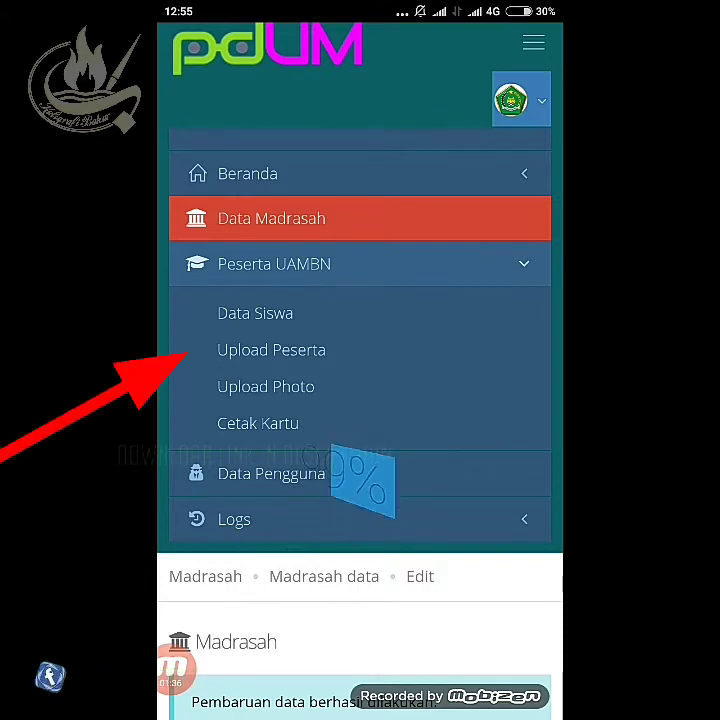
click(271, 350)
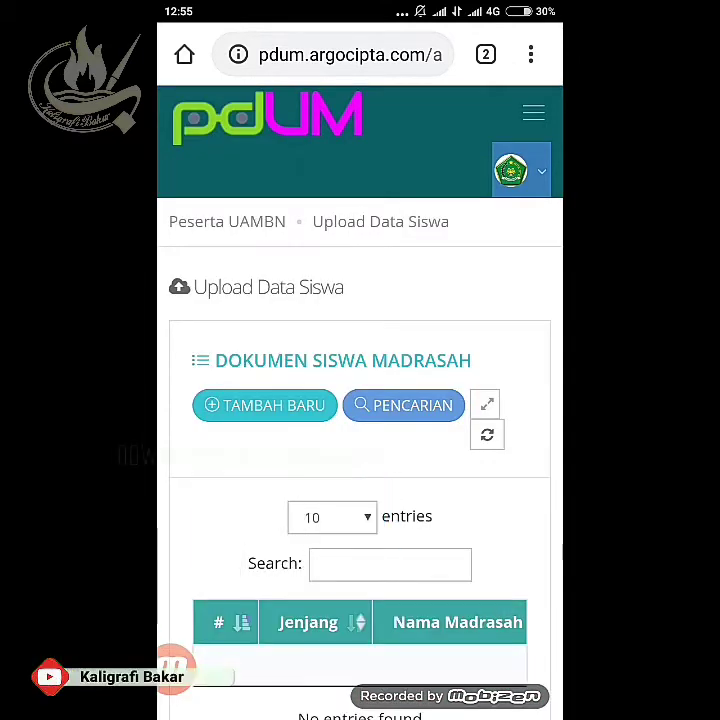
Start a new student upload with TAMBAH BARU on the Upload Data Siswa page.
scroll(360, 400, down, 3)
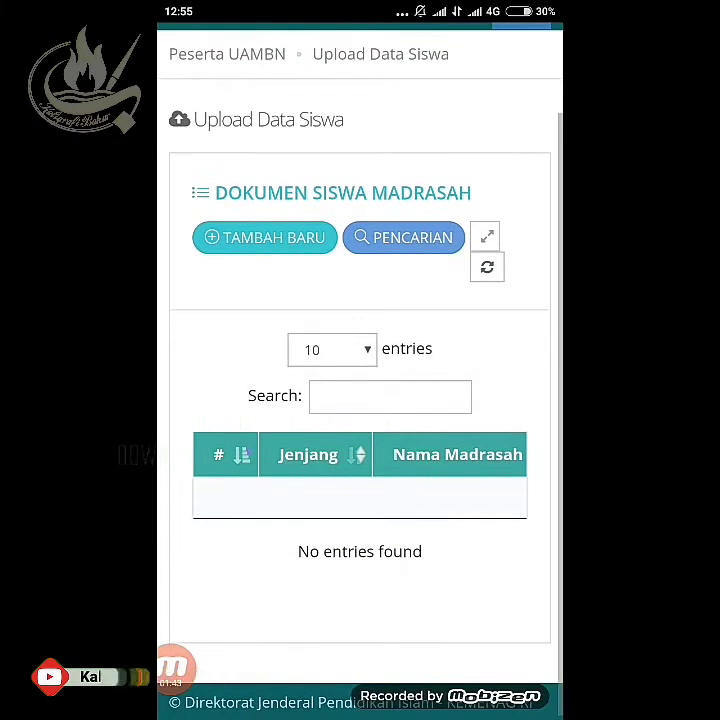
scroll(360, 400, up, 3)
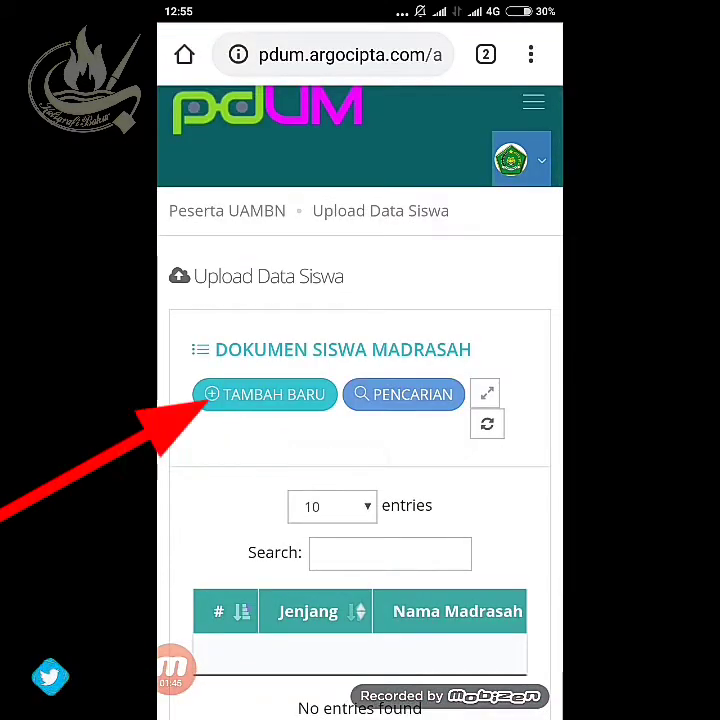
click(265, 394)
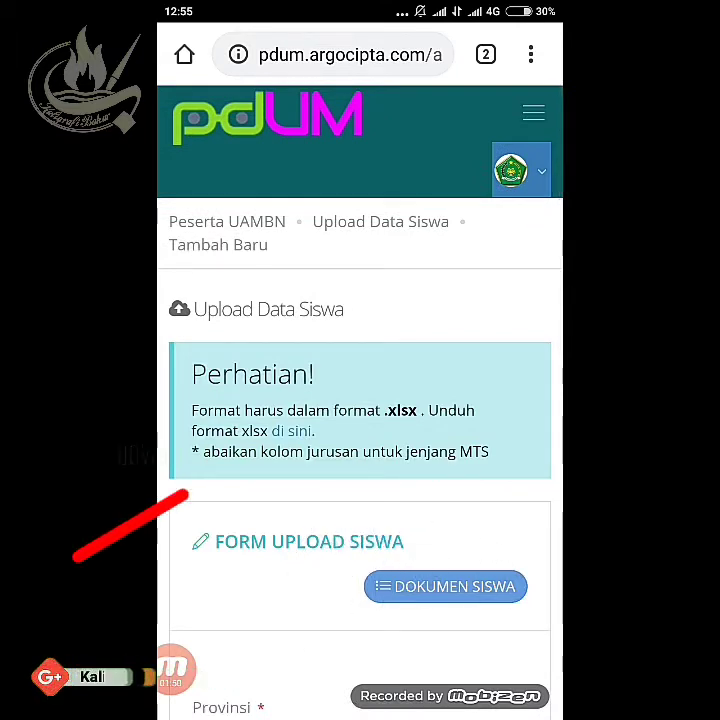
Scroll the Form Upload Siswa down to the Upload Data Siswa file field.
scroll(360, 400, down, 2)
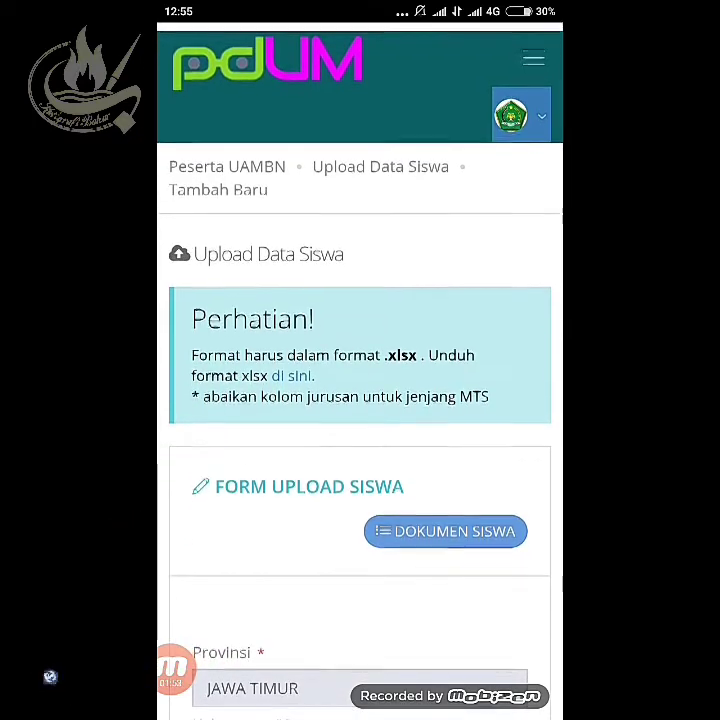
scroll(360, 400, down, 1)
scroll(360, 400, down, 1)
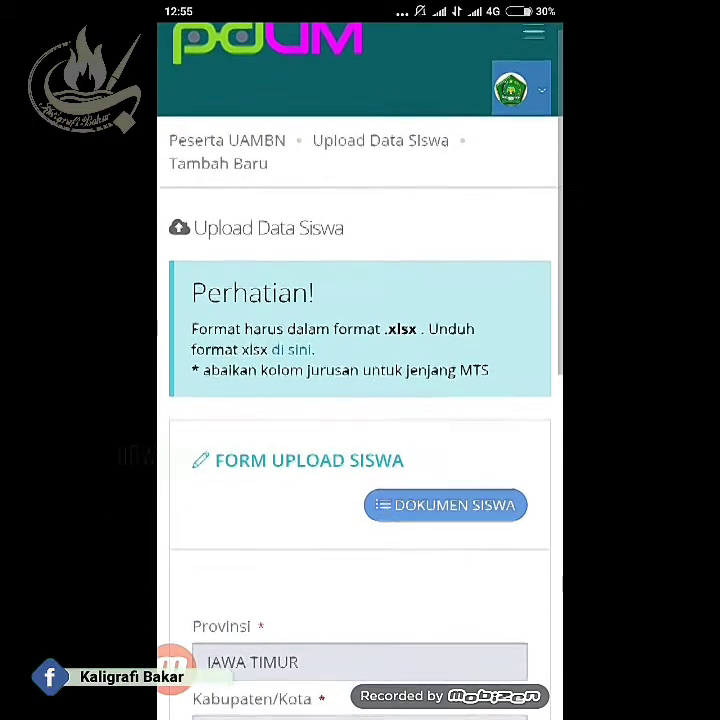
scroll(360, 400, down, 1)
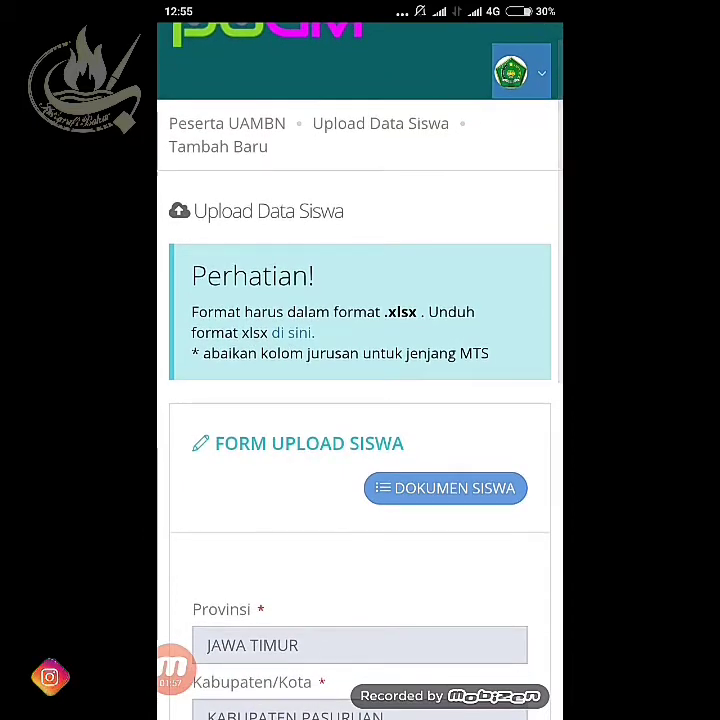
scroll(360, 400, down, 1)
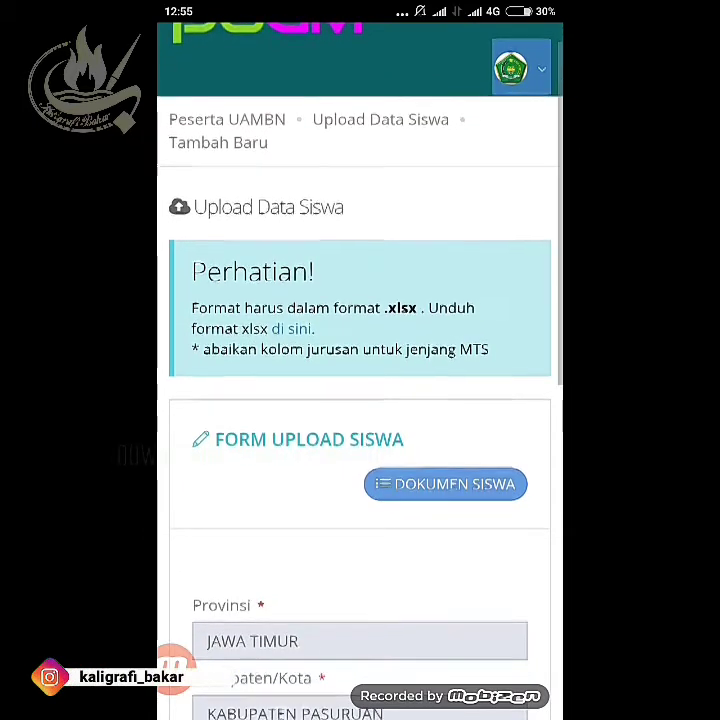
scroll(360, 400, down, 1)
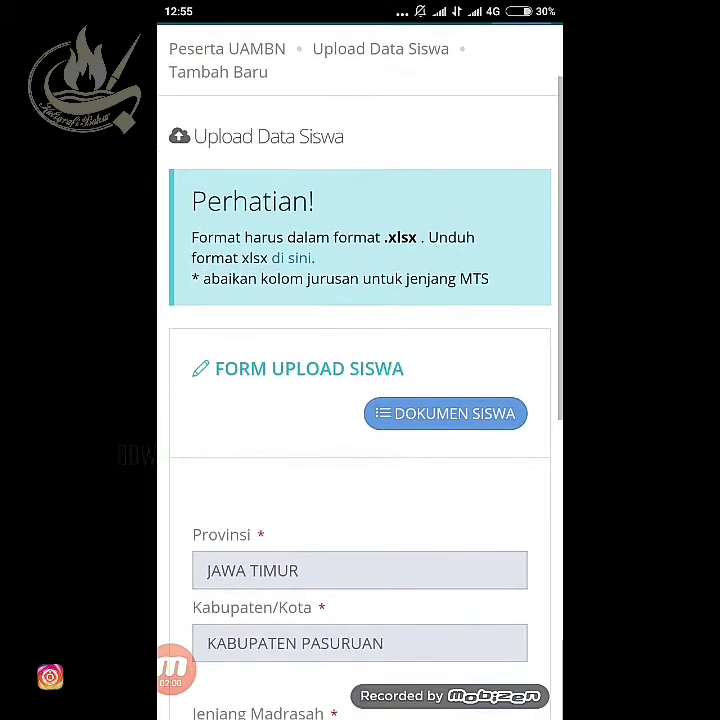
scroll(360, 400, down, 2)
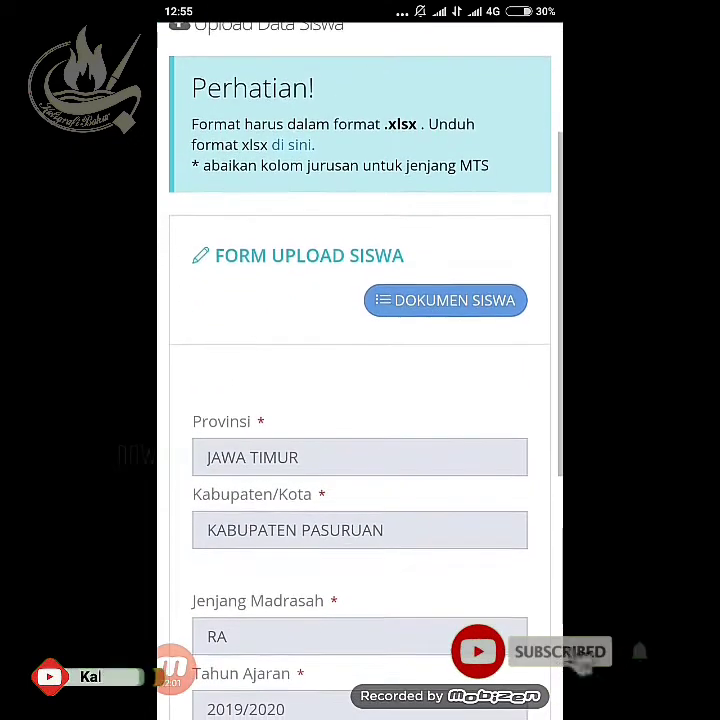
scroll(360, 400, down, 3)
scroll(360, 400, down, 3)
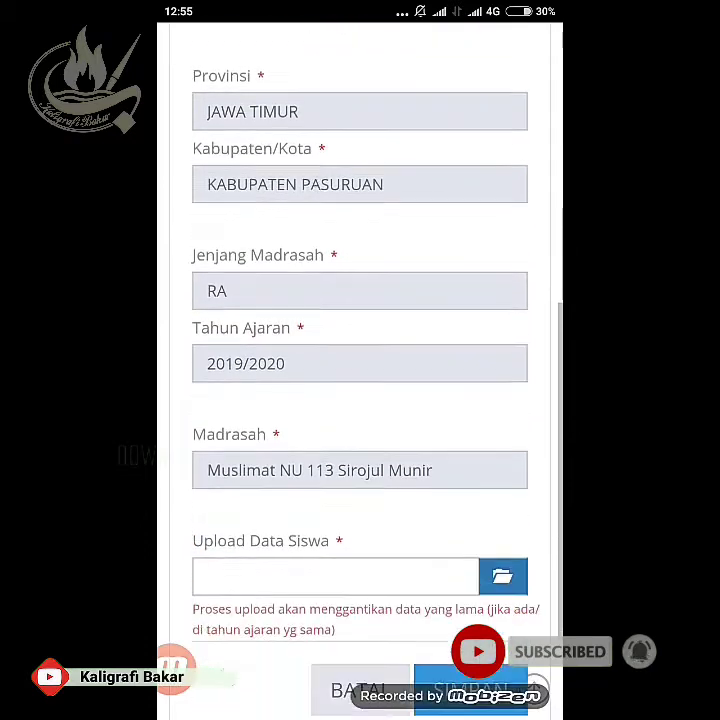
scroll(360, 400, down, 1)
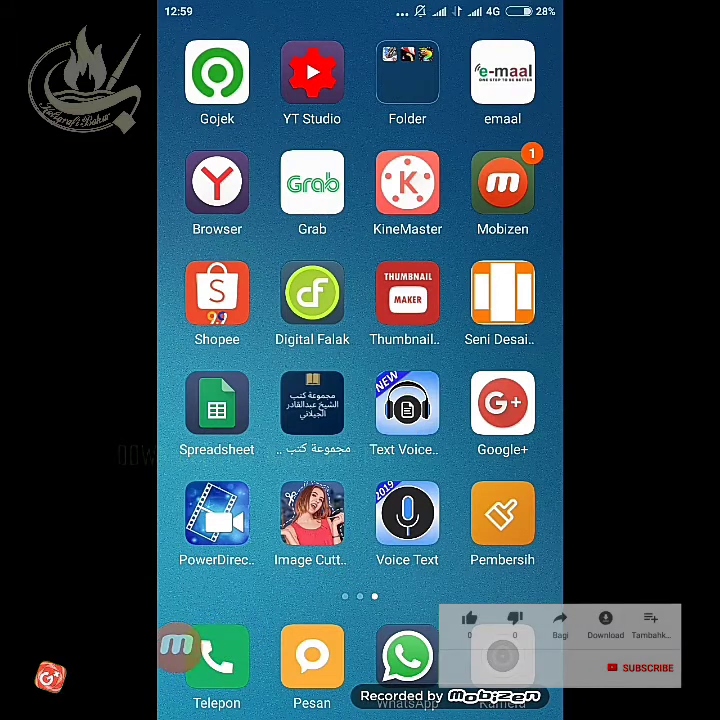
Return to the Data Peserta UAMBN spreadsheet through the recent apps switcher.
drag(455, 712, 455, 540)
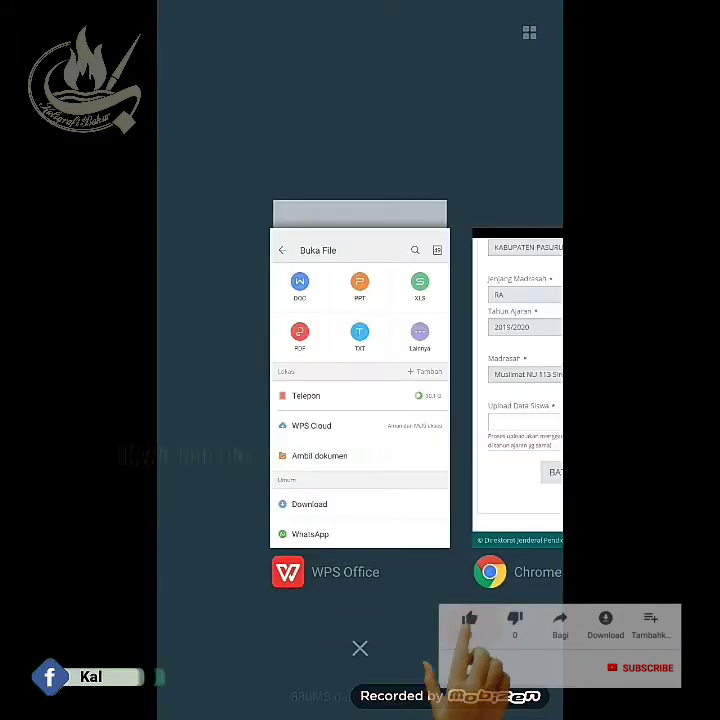
drag(360, 380, 360, 90)
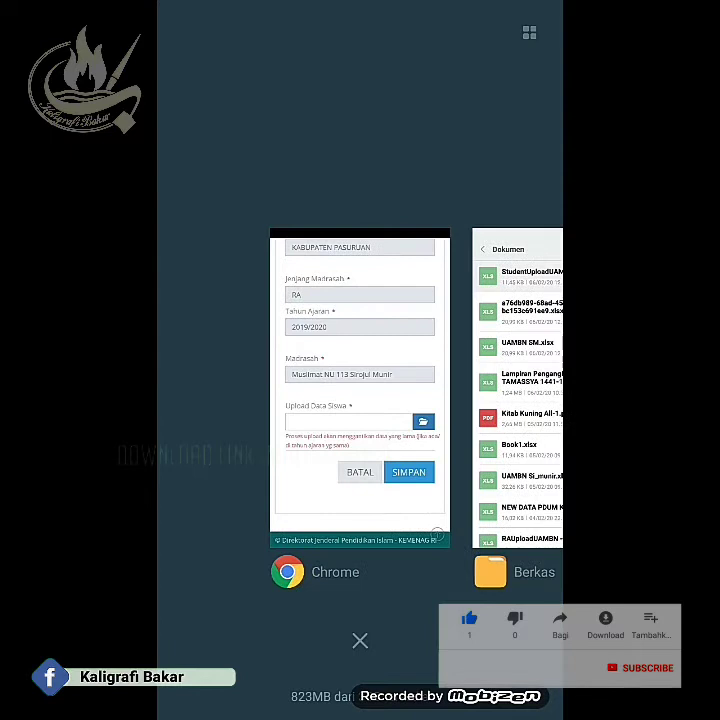
click(517, 390)
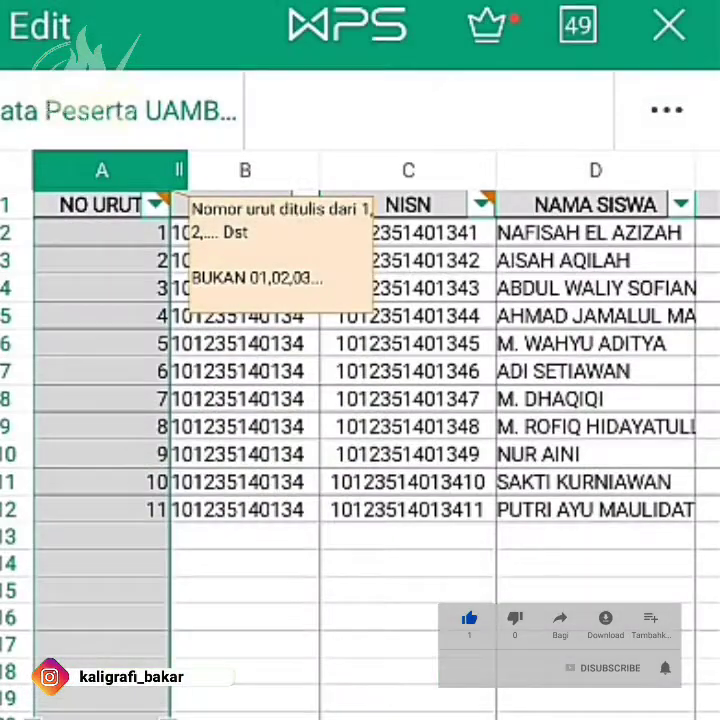
click(101, 171)
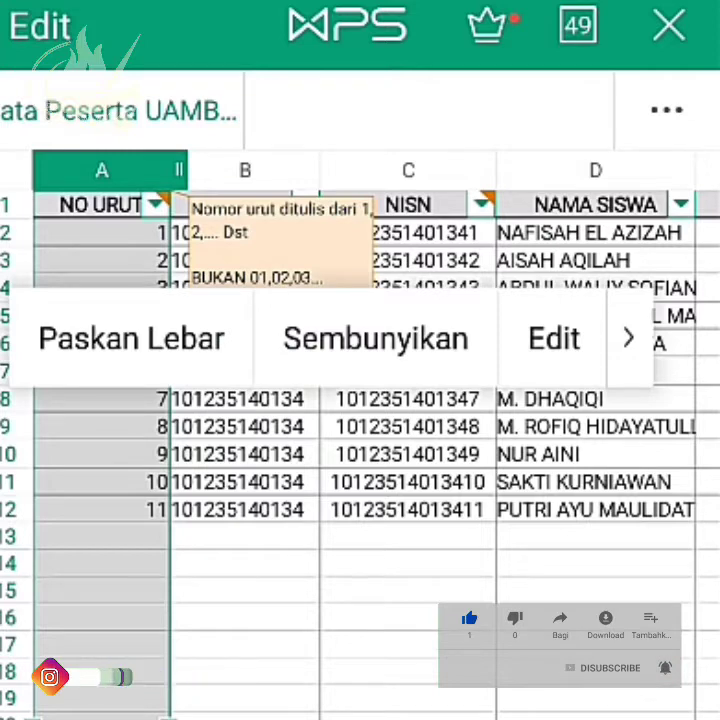
scroll(360, 400, down, 2)
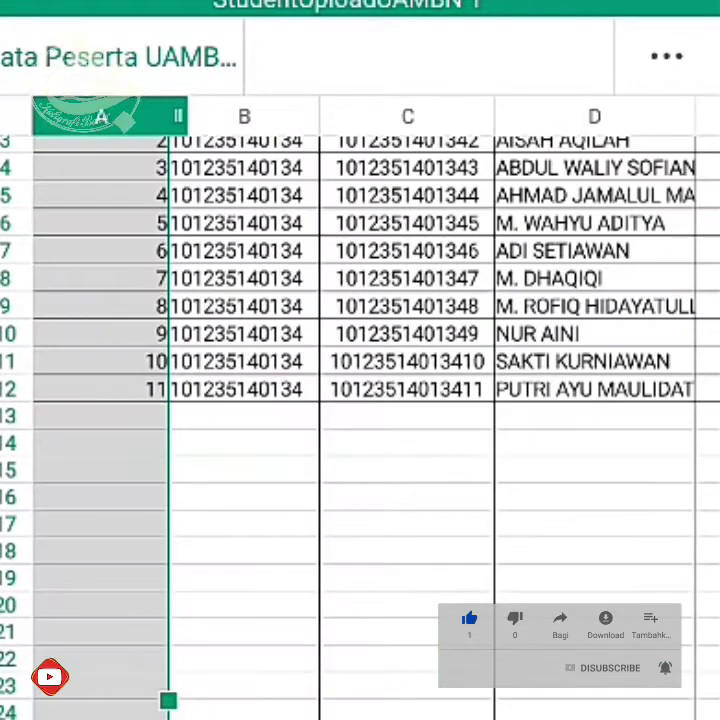
scroll(360, 400, up, 1)
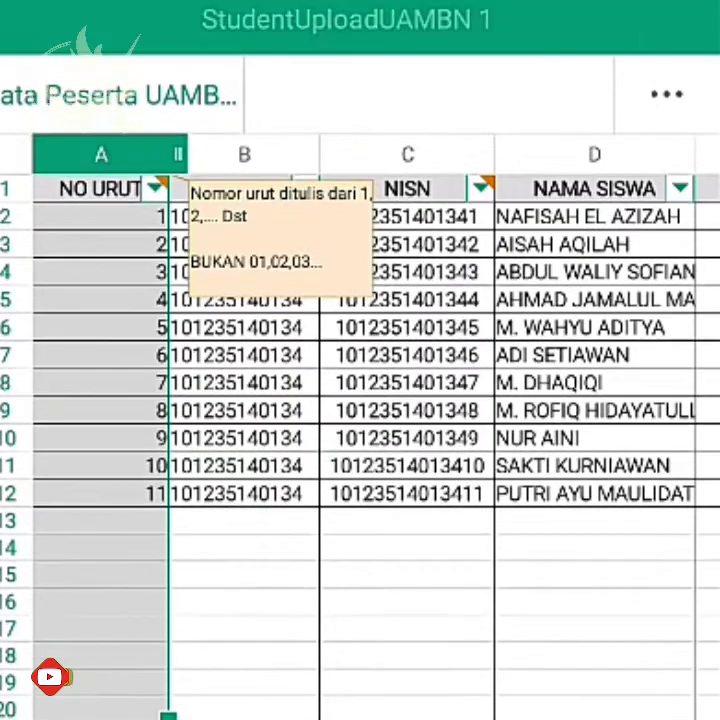
click(104, 162)
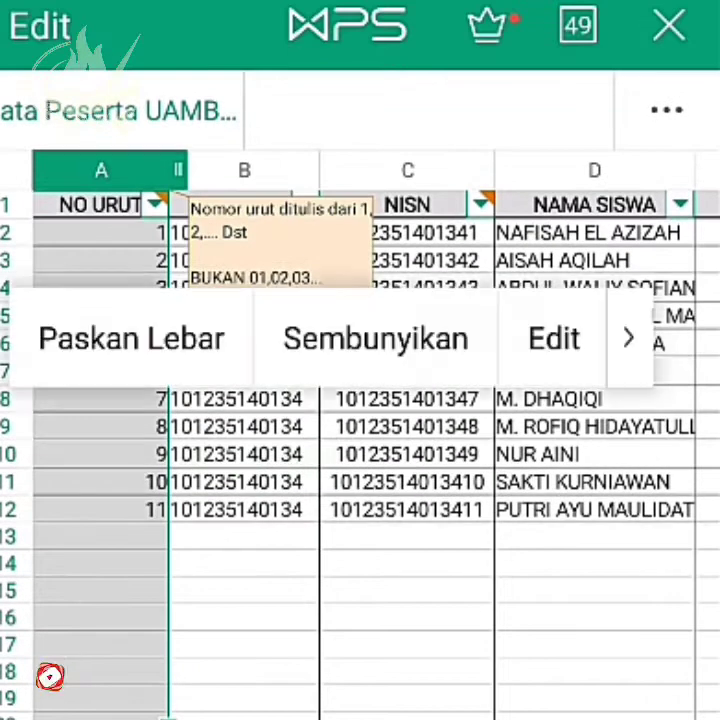
click(100, 232)
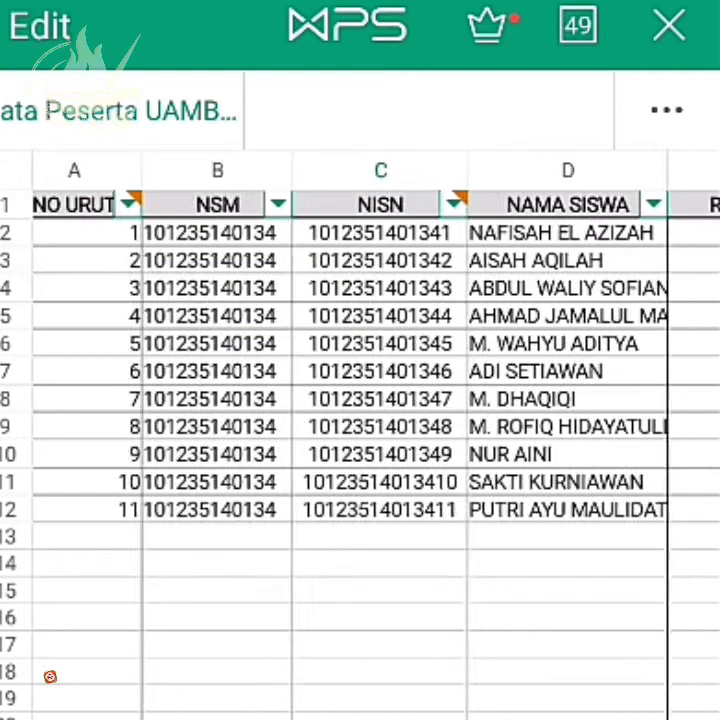
scroll(360, 430, right, 3)
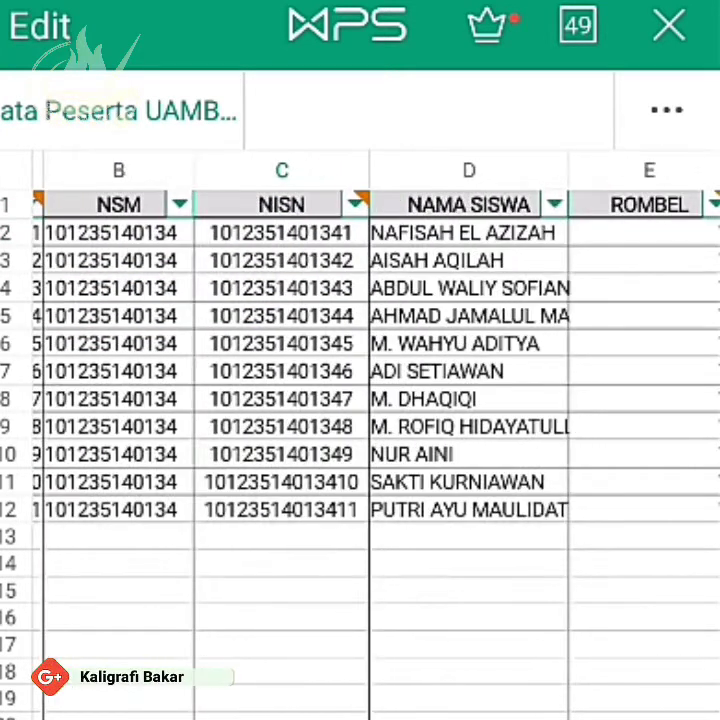
click(282, 170)
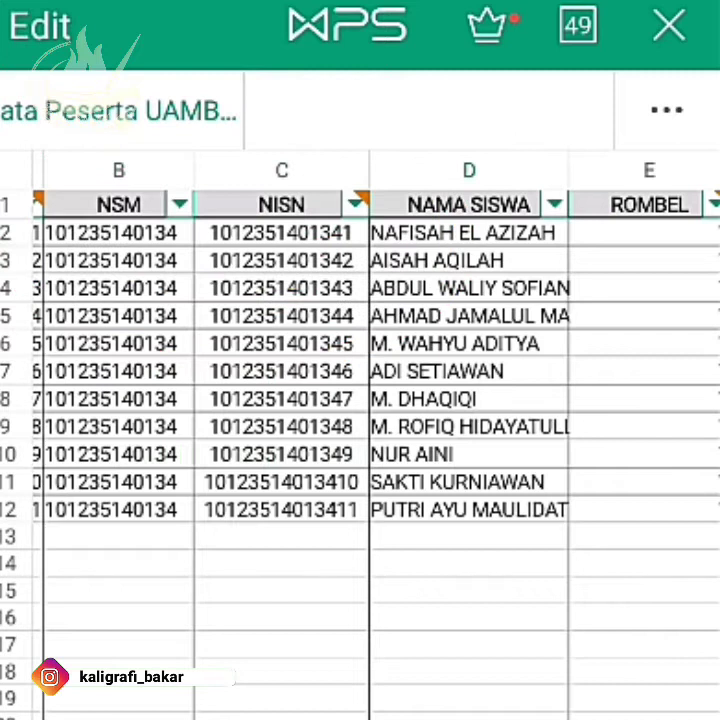
scroll(360, 400, right, 5)
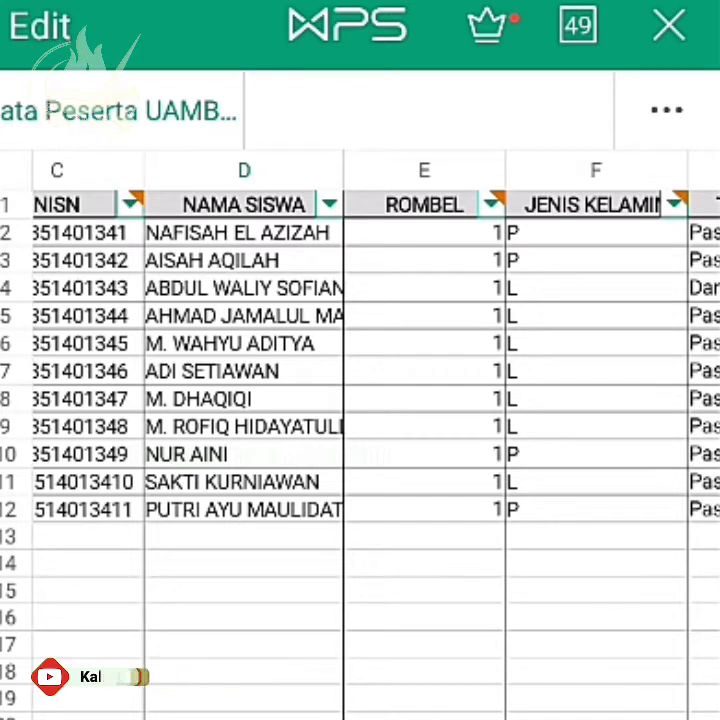
click(424, 170)
click(424, 380)
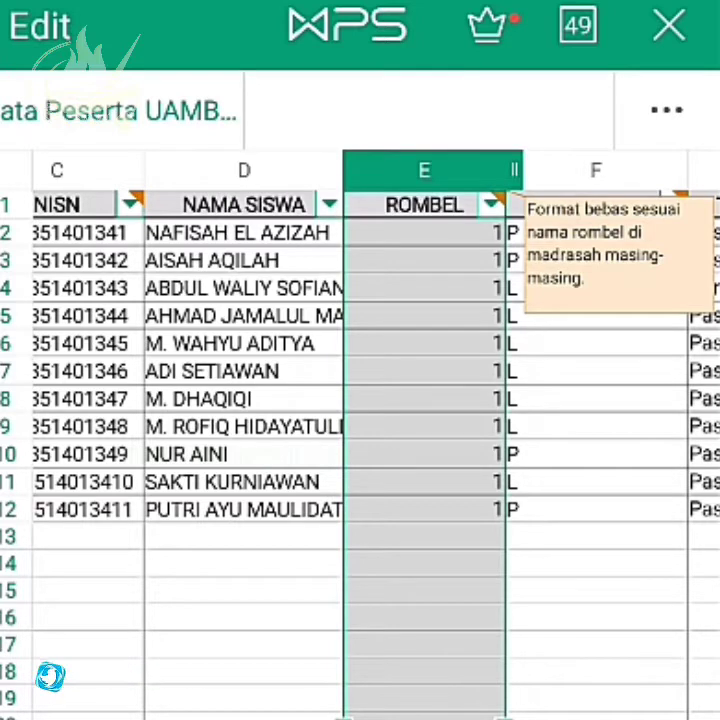
drag(424, 204, 424, 287)
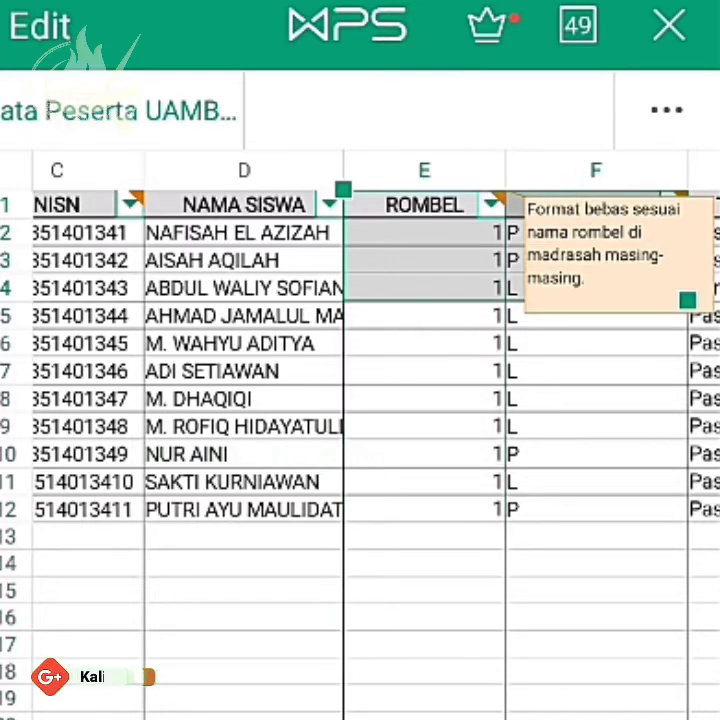
drag(505, 298, 687, 299)
scroll(400, 400, right, 3)
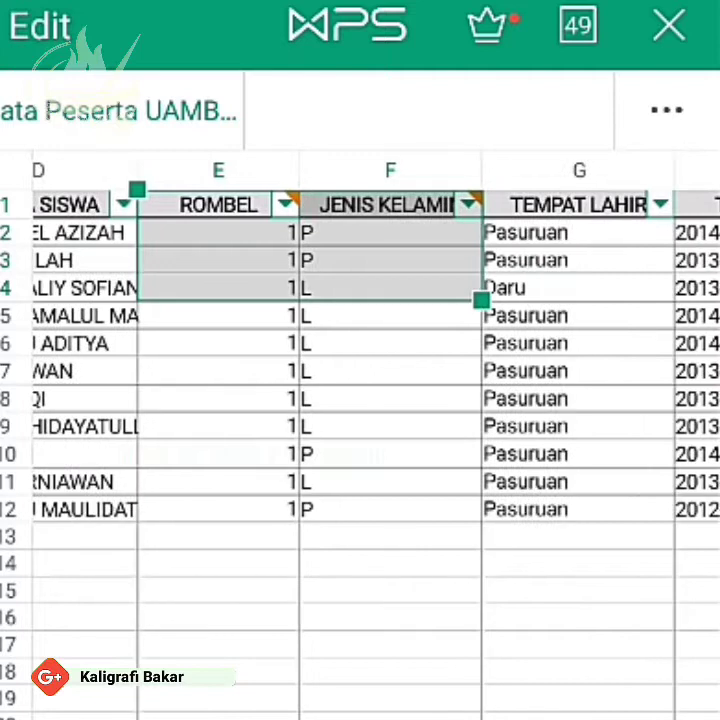
click(390, 170)
click(390, 170)
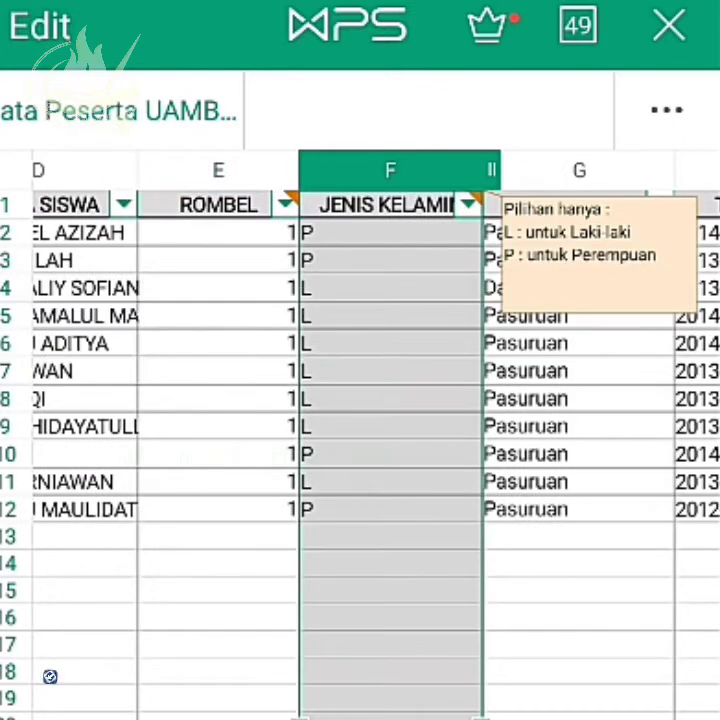
drag(390, 205, 390, 260)
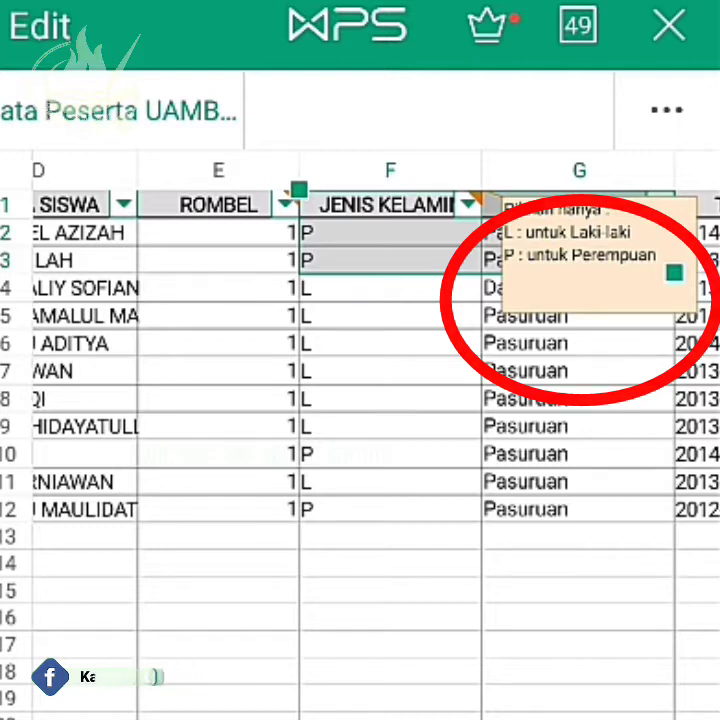
scroll(400, 400, right, 3)
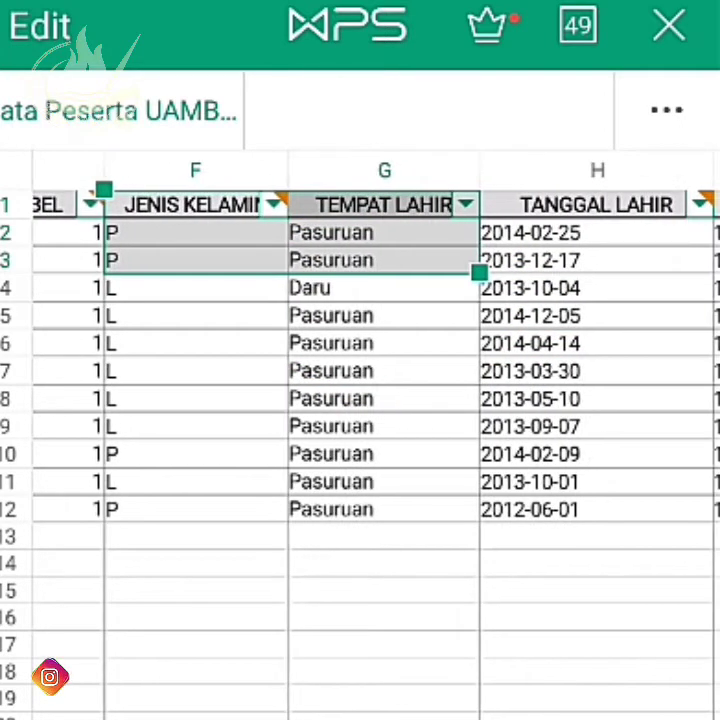
click(383, 398)
scroll(400, 400, right, 3)
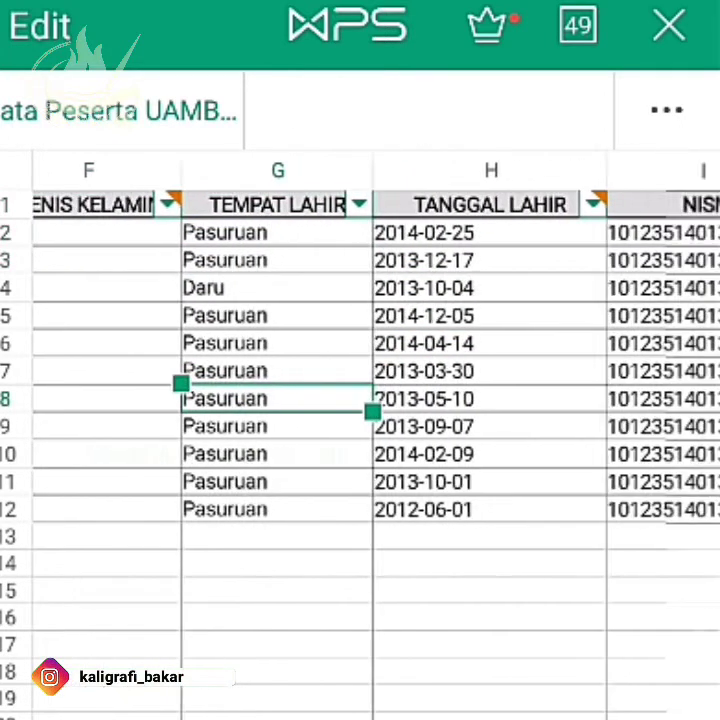
click(413, 170)
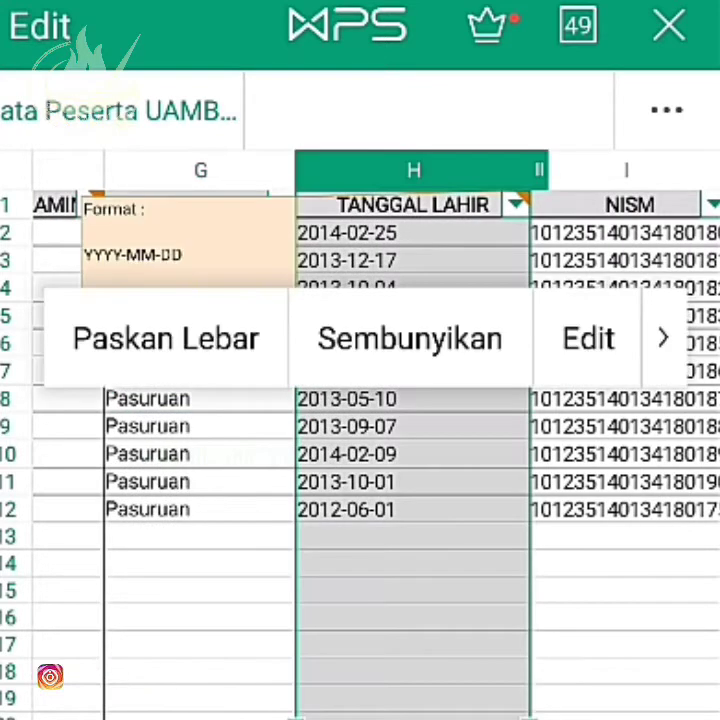
click(200, 232)
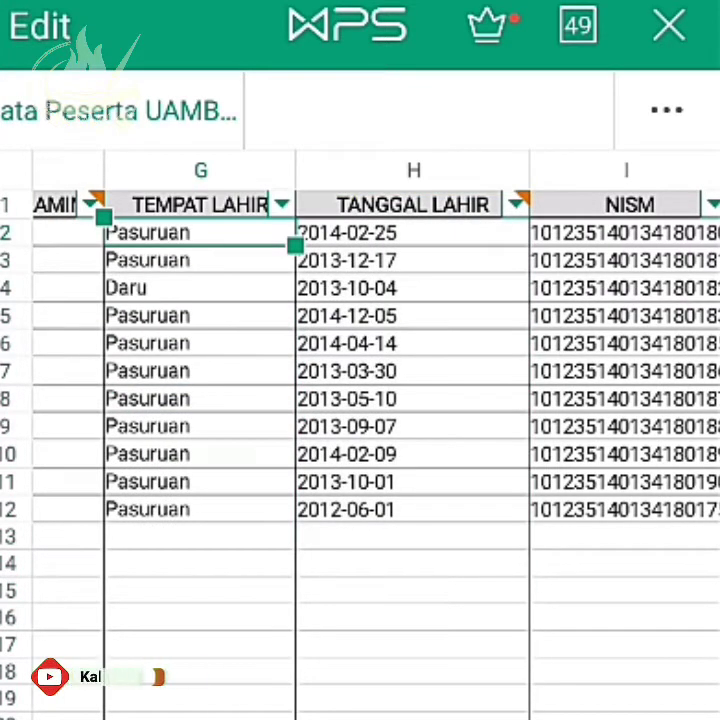
click(413, 170)
click(413, 232)
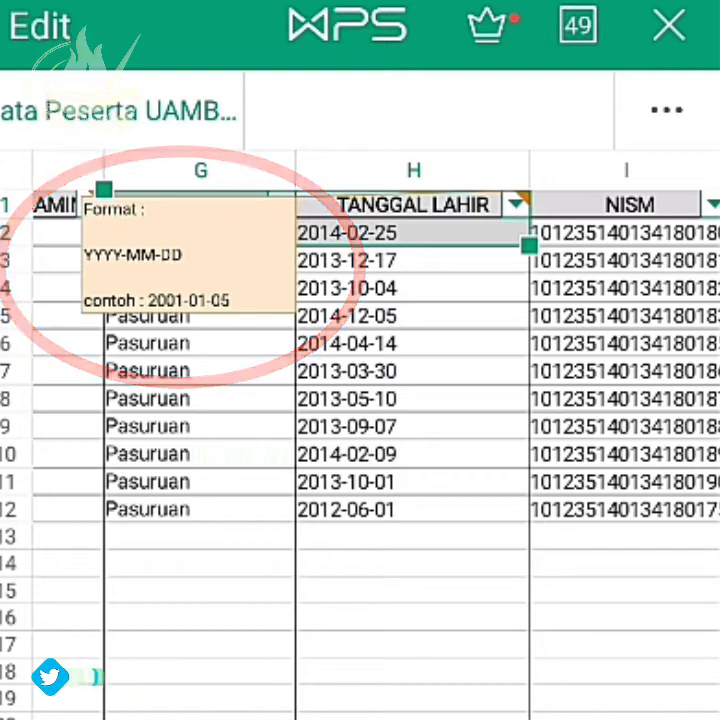
scroll(360, 400, right, 5)
scroll(360, 400, right, 5)
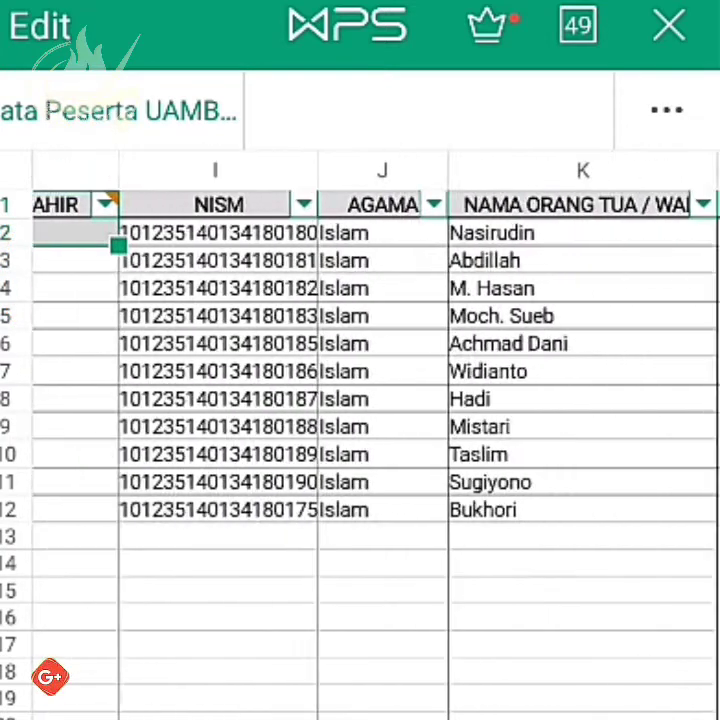
scroll(360, 400, right, 1)
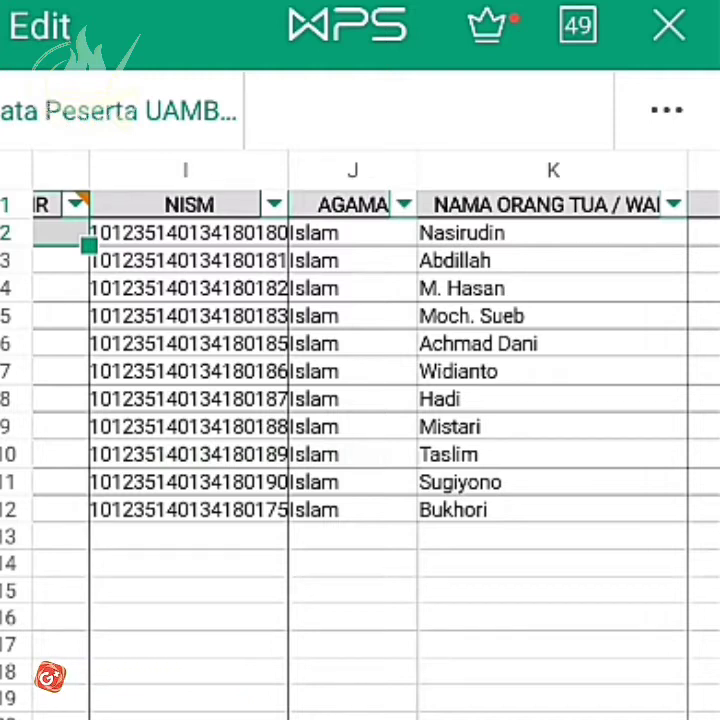
click(189, 398)
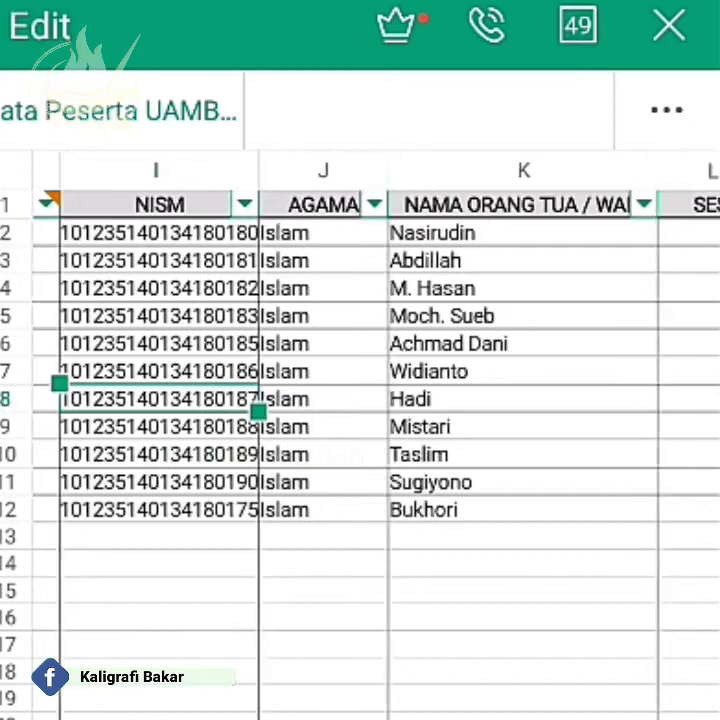
scroll(360, 400, right, 10)
scroll(360, 400, right, 3)
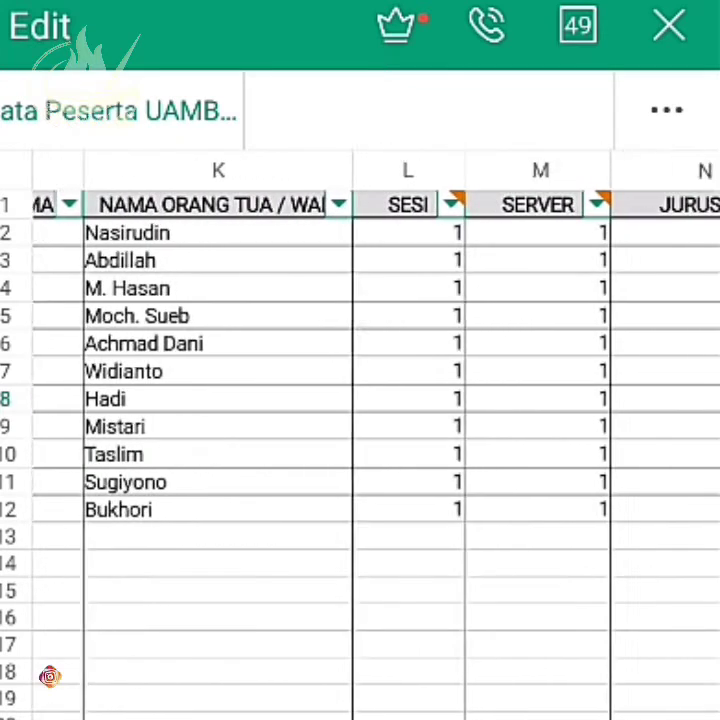
click(406, 170)
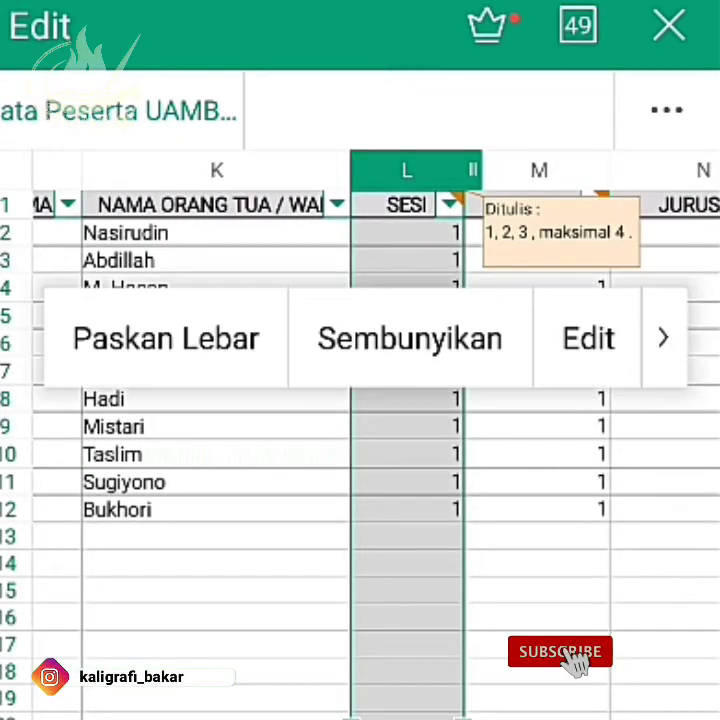
click(406, 232)
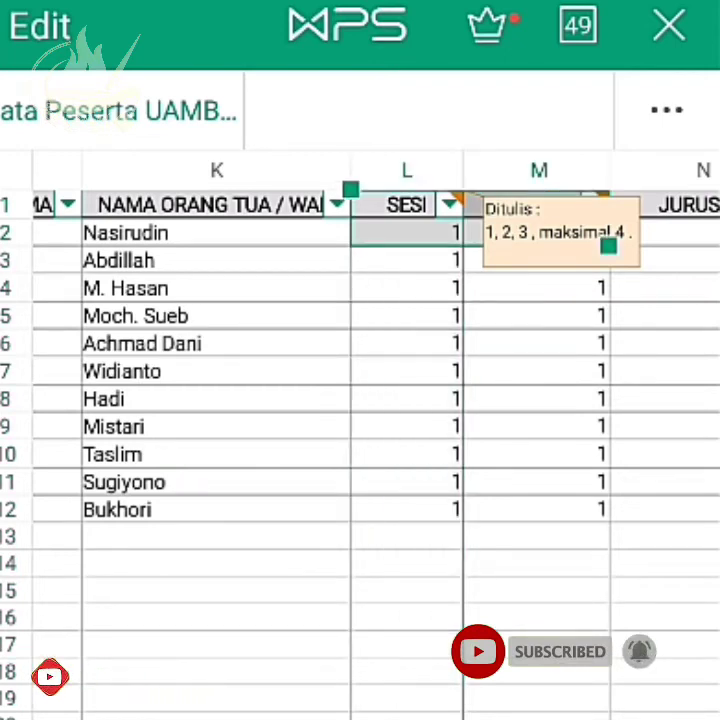
scroll(360, 400, right, 4)
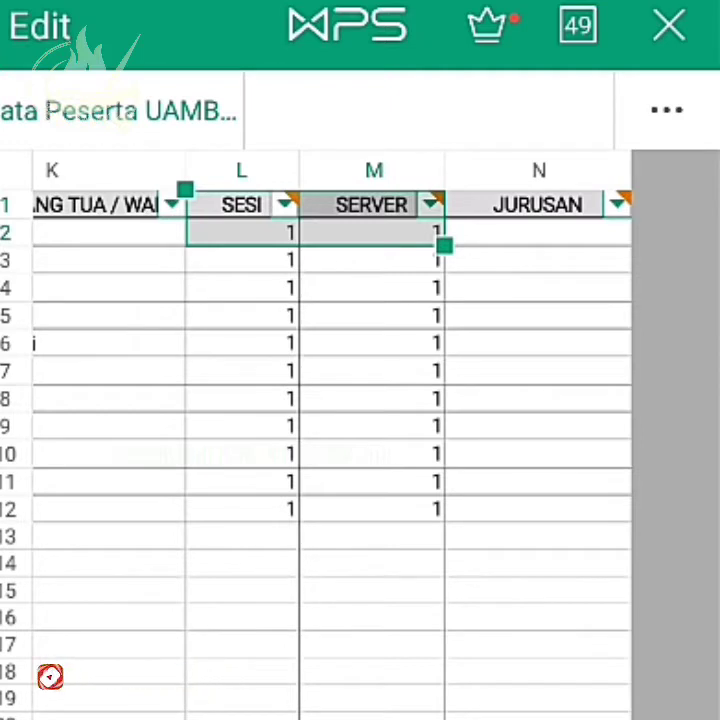
click(374, 170)
click(374, 259)
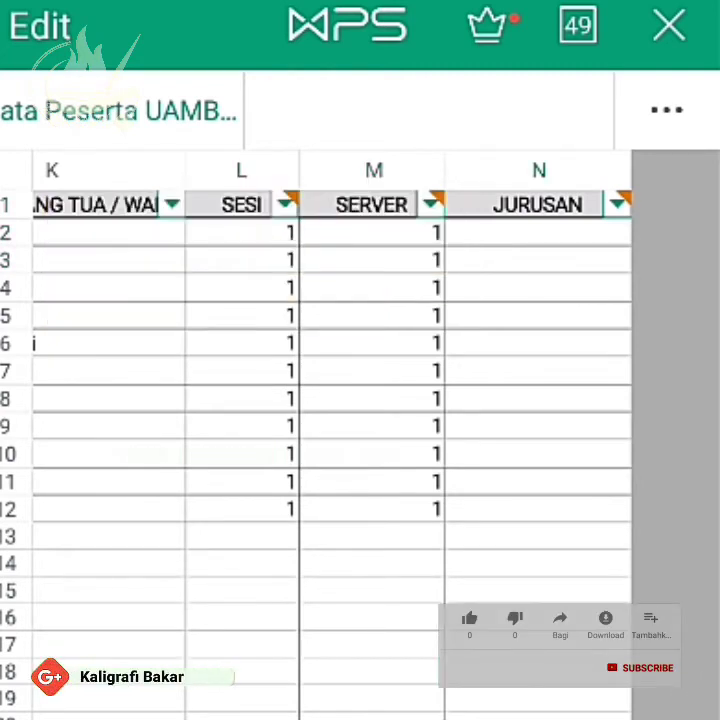
scroll(330, 430, left, 5)
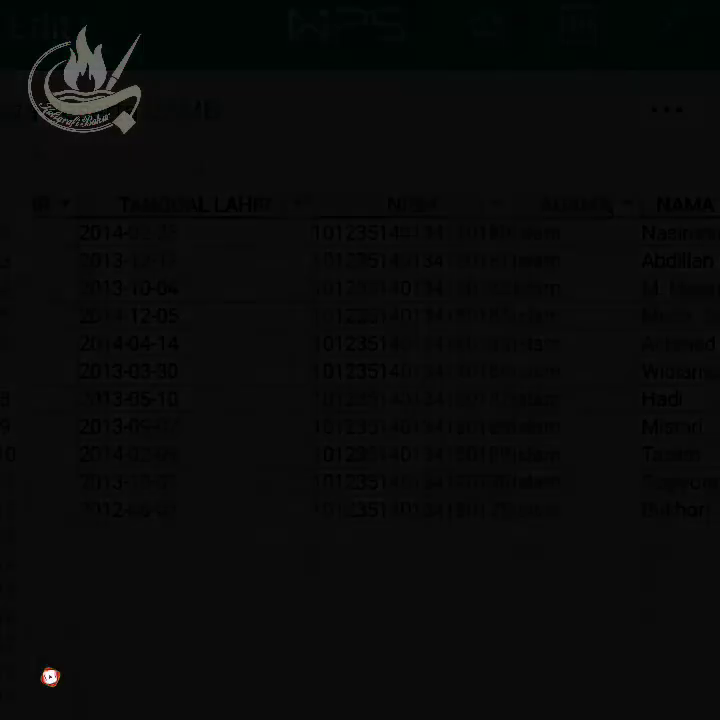
Attach StudentUploadUAMBN 1.xlsx from 1_syahoed > RA > Folder tanpa nama as the student data file.
scroll(360, 400, down, 10)
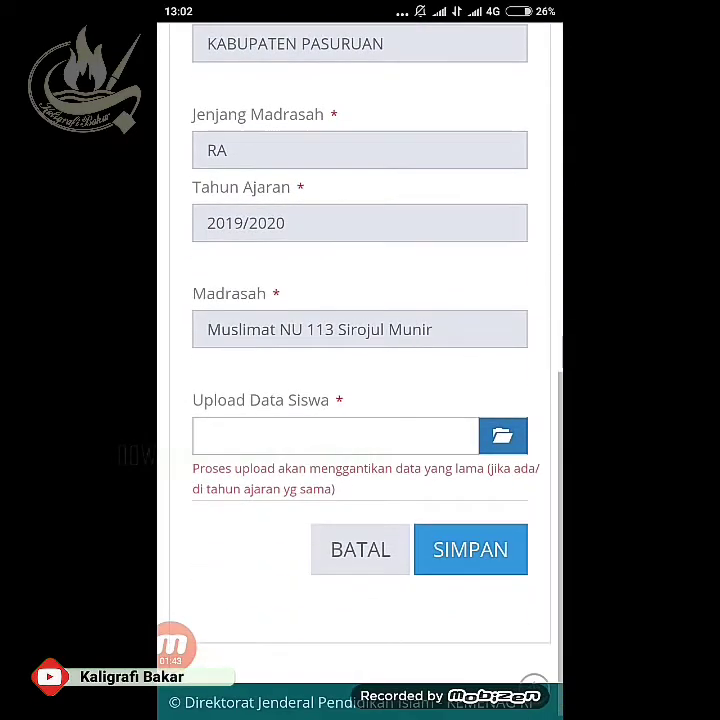
scroll(360, 400, up, 1)
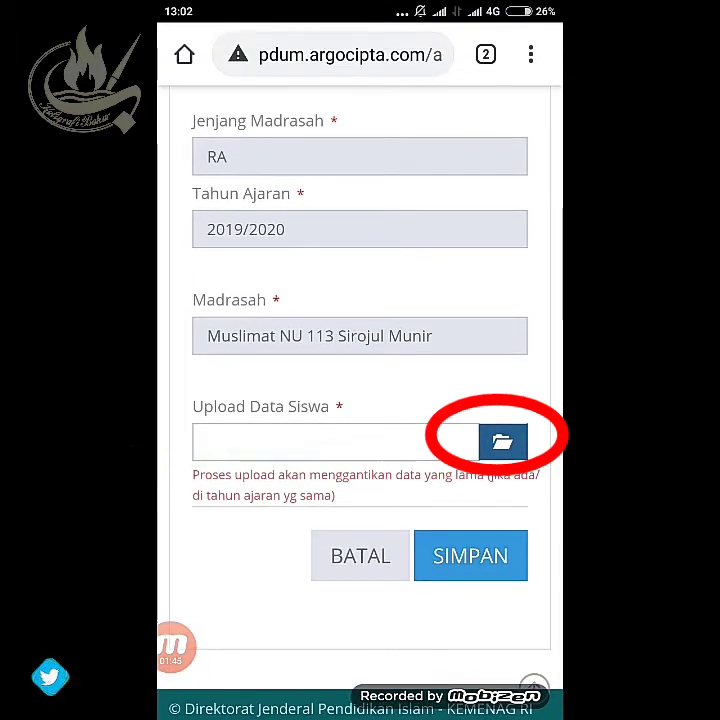
click(502, 441)
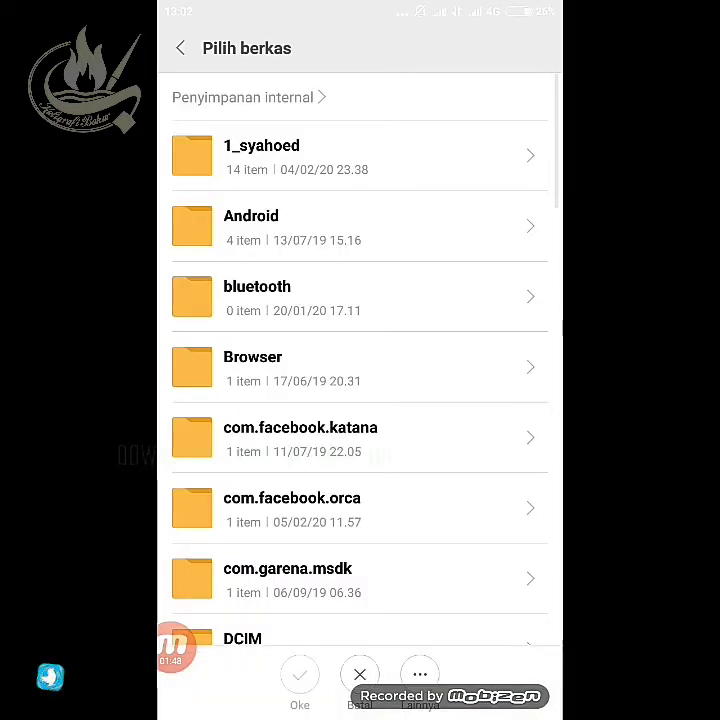
click(350, 157)
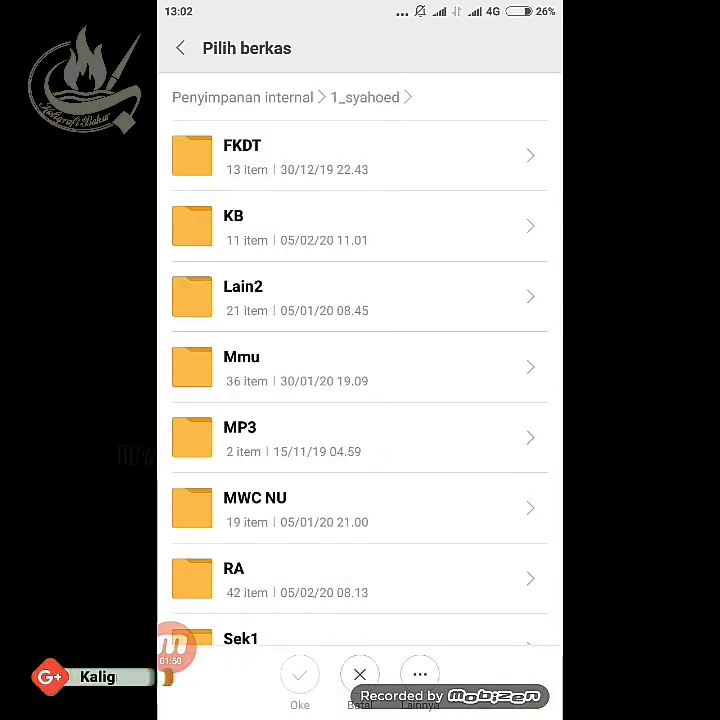
click(350, 578)
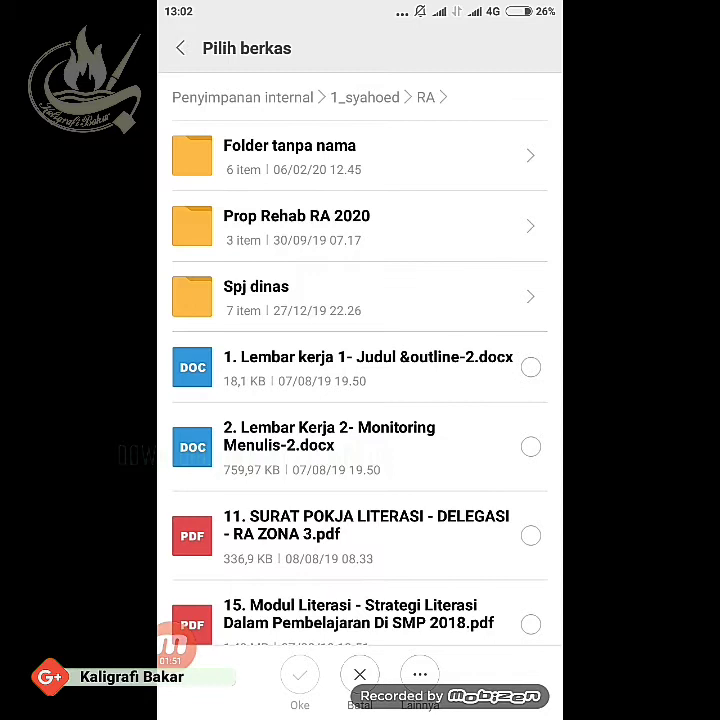
click(350, 157)
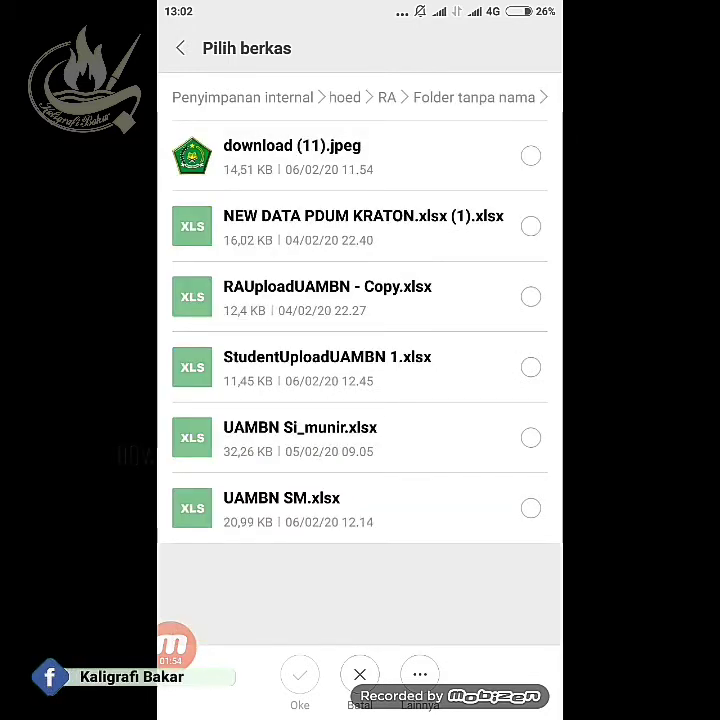
click(531, 367)
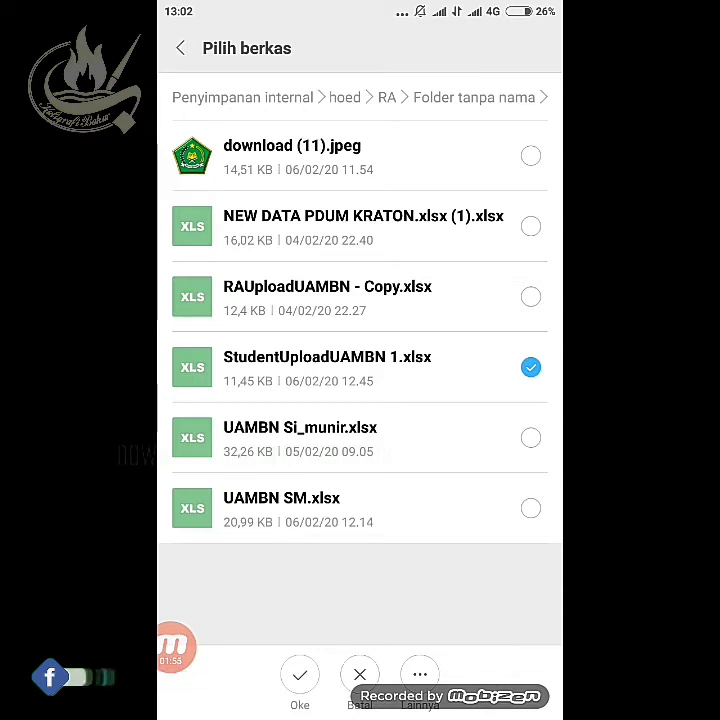
click(299, 675)
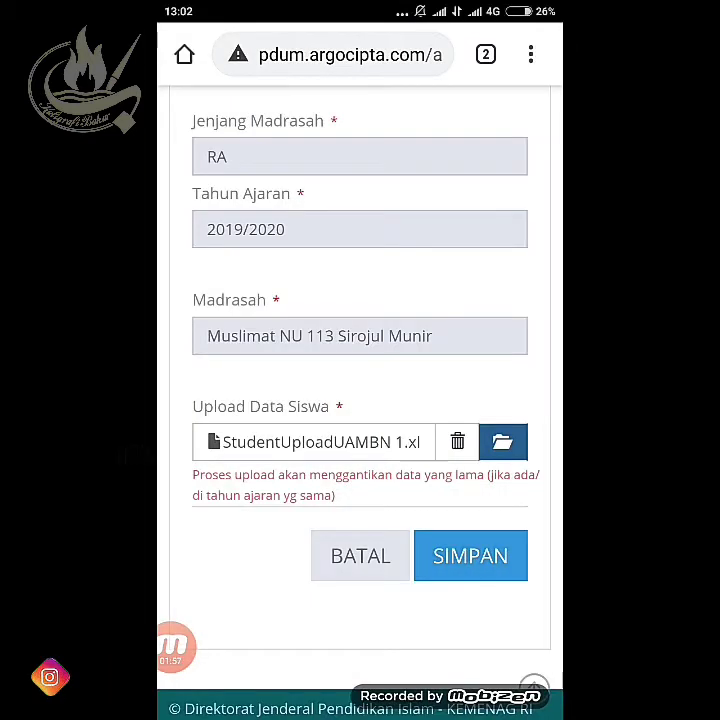
Submit the form to upload the student data file.
scroll(360, 350, up, 3)
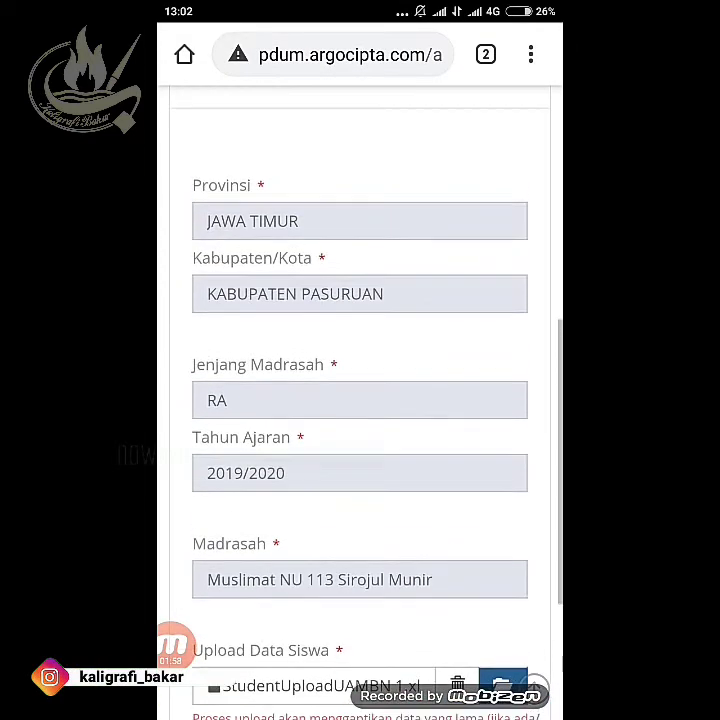
scroll(360, 350, down, 3)
click(470, 549)
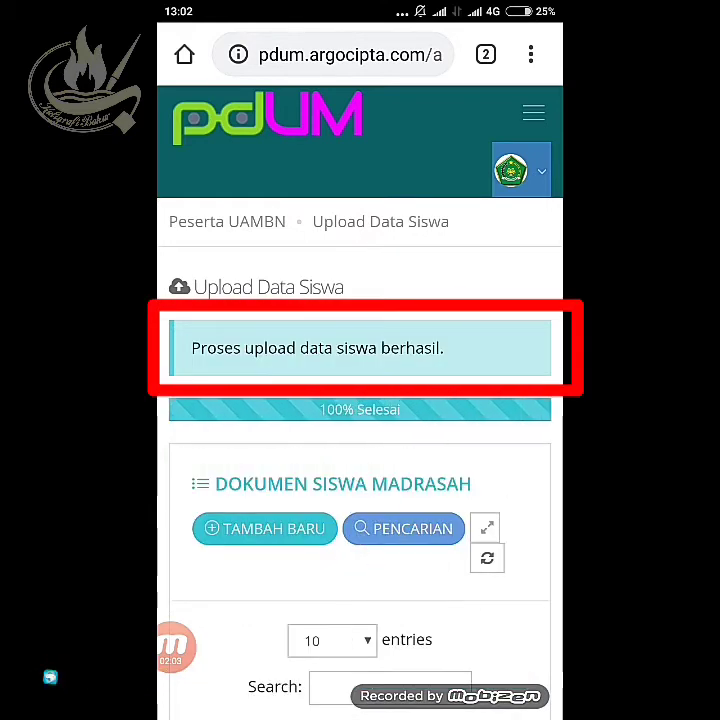
Check that Jumlah Terdaftar shows 11 students, then open the Data Siswa list via the 11 badge.
scroll(360, 400, down, 5)
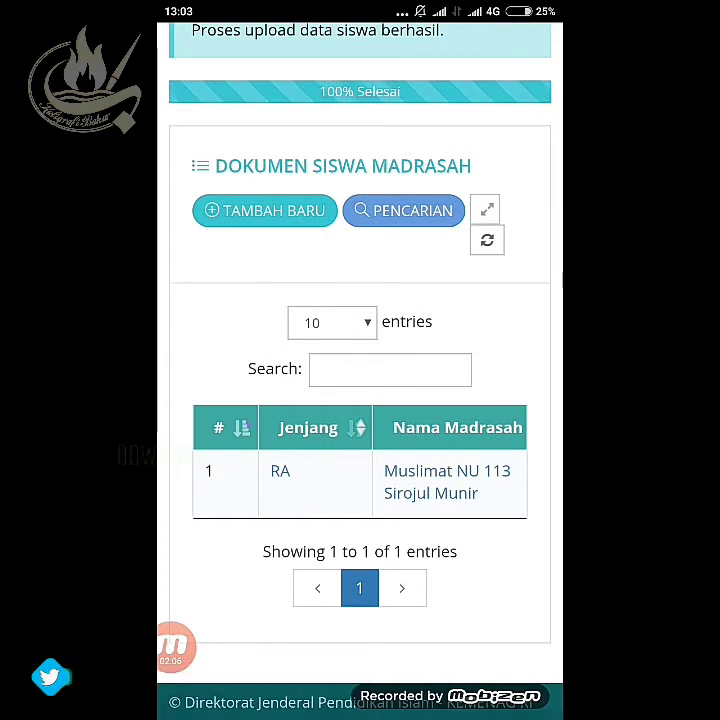
scroll(360, 462, right, 3)
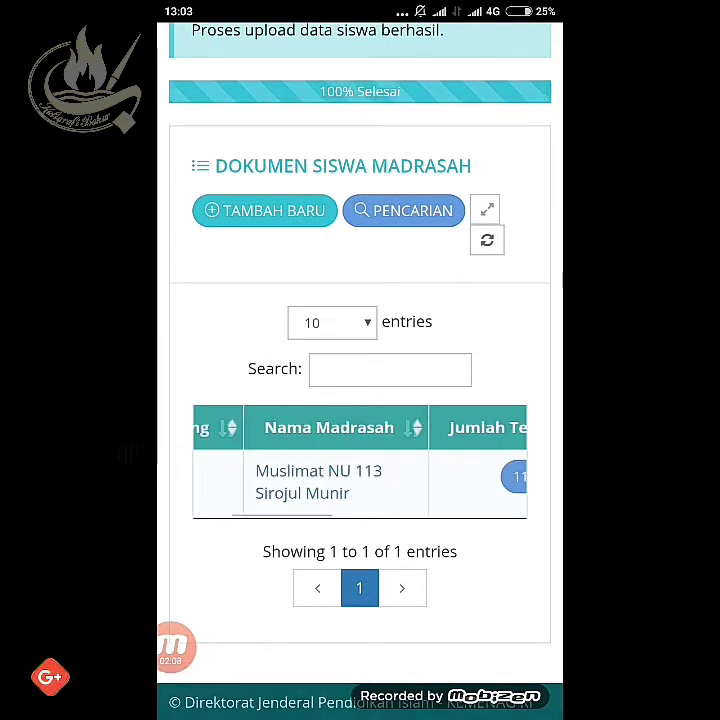
scroll(360, 462, right, 3)
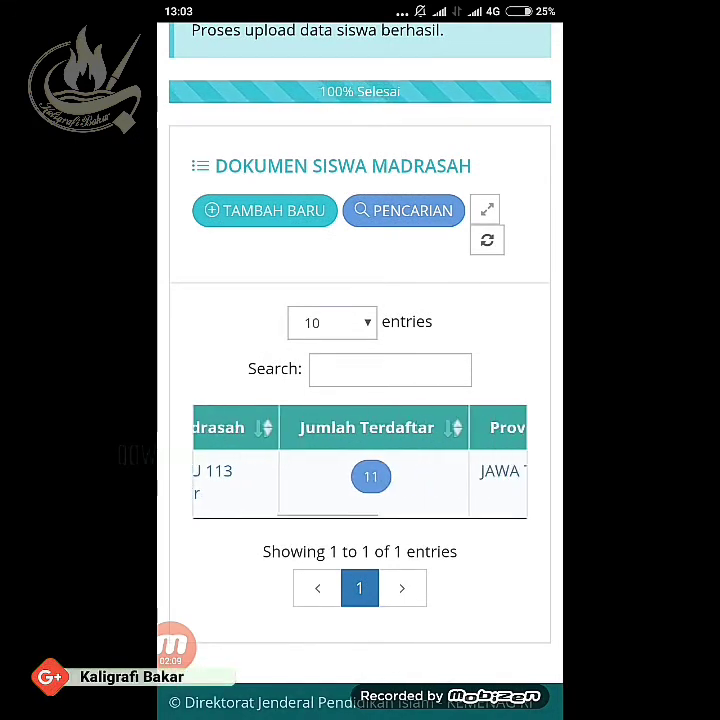
scroll(360, 462, right, 3)
scroll(360, 462, right, 4)
scroll(360, 462, right, 3)
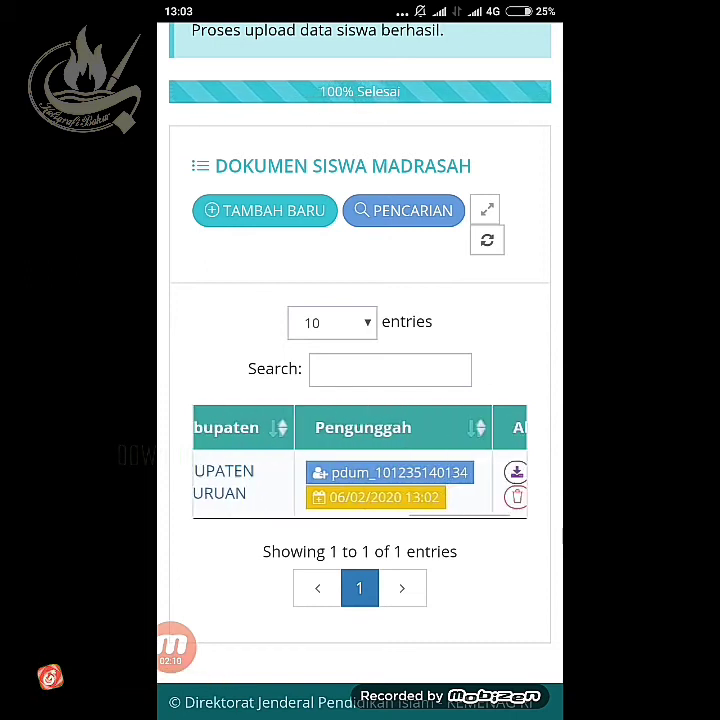
scroll(360, 462, left, 4)
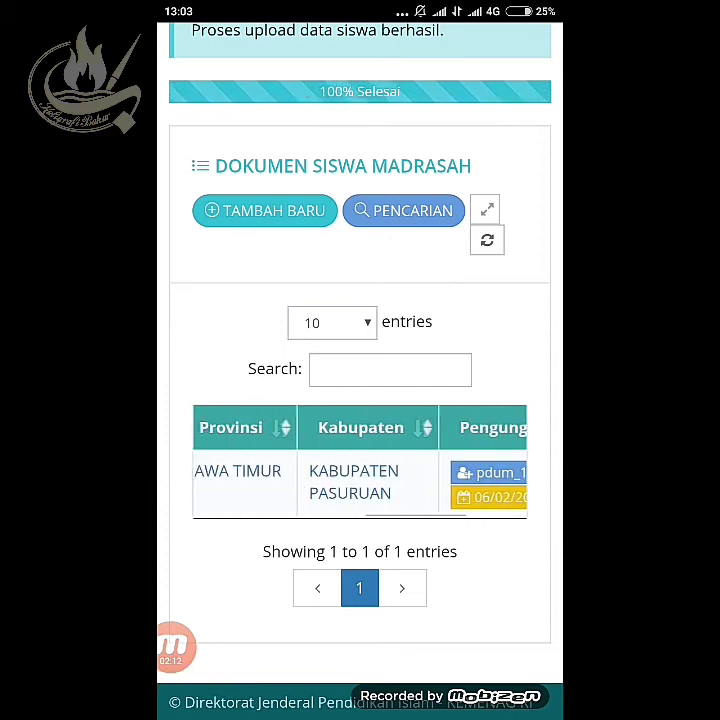
scroll(360, 470, left, 3)
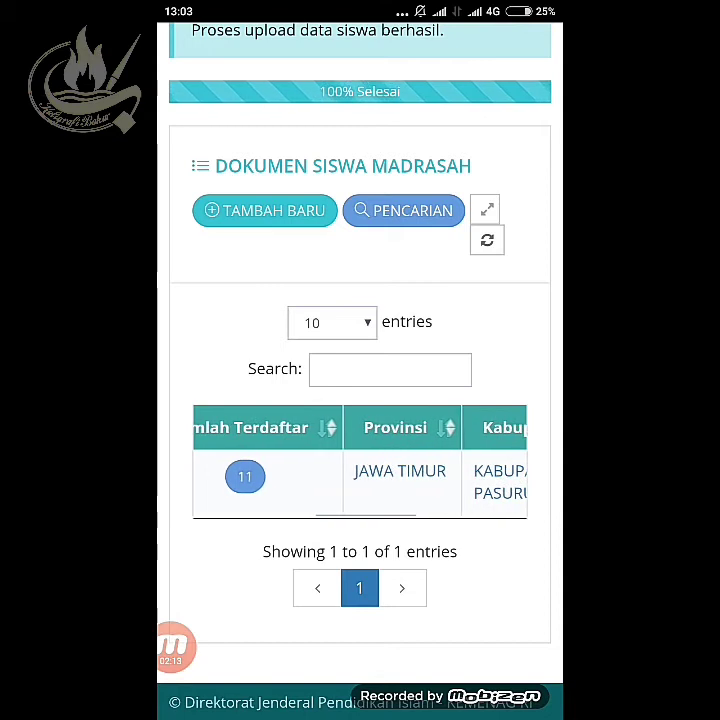
scroll(360, 470, left, 3)
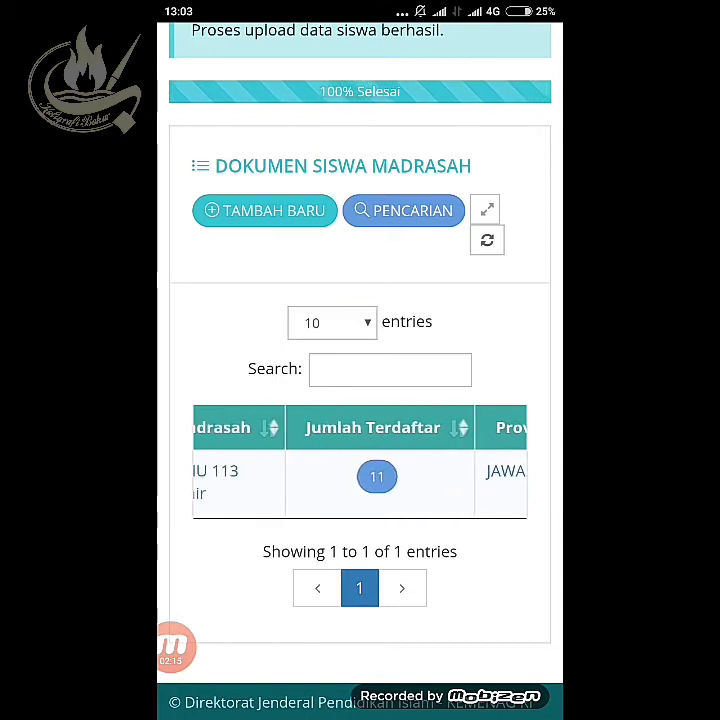
scroll(360, 470, left, 2)
scroll(360, 470, left, 4)
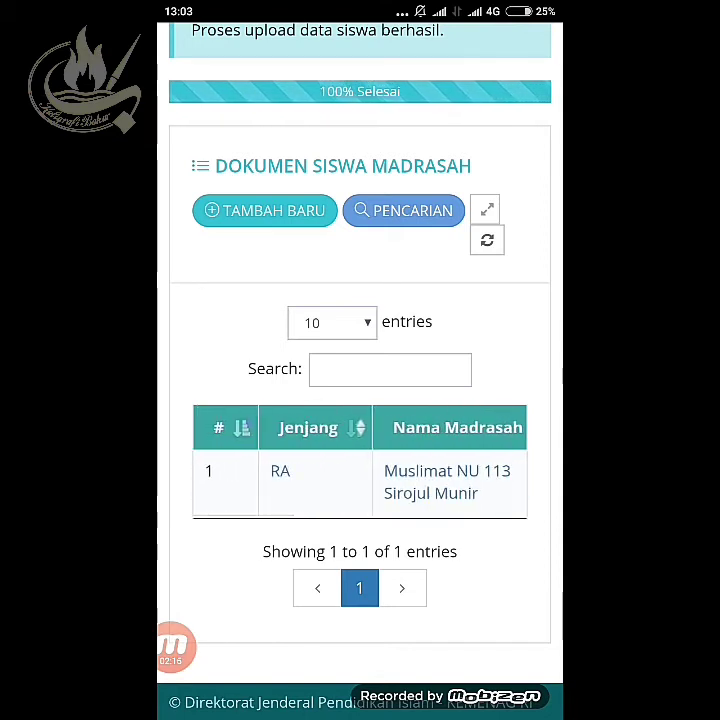
scroll(360, 470, right, 5)
scroll(360, 470, left, 5)
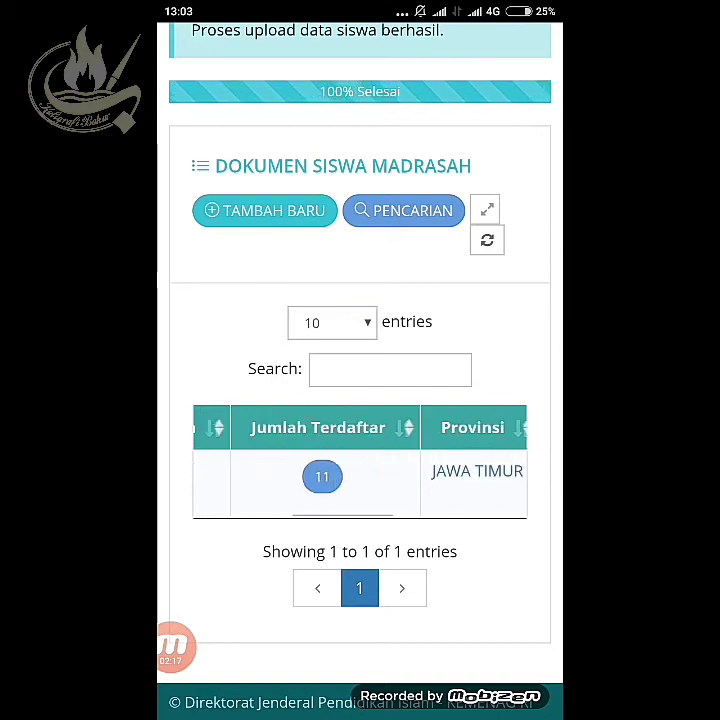
scroll(360, 460, right, 2)
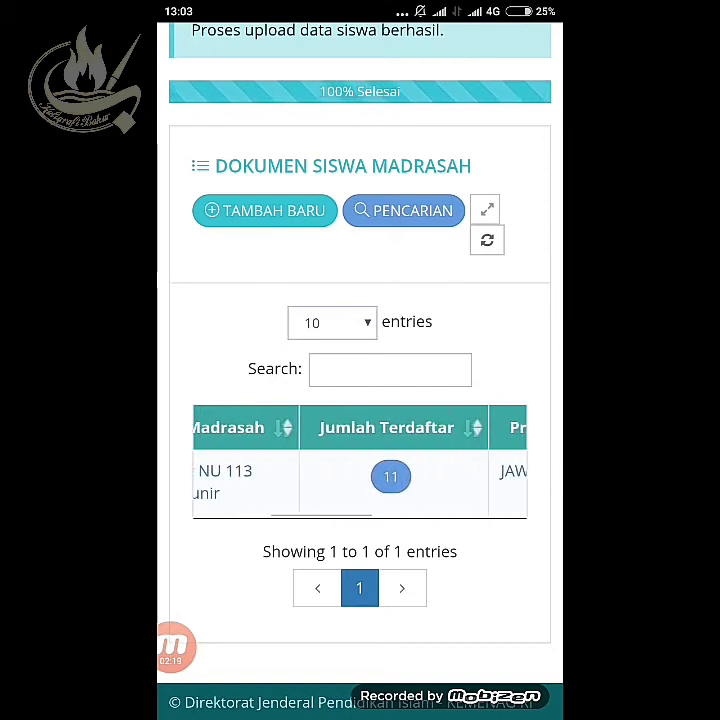
scroll(360, 400, up, 1)
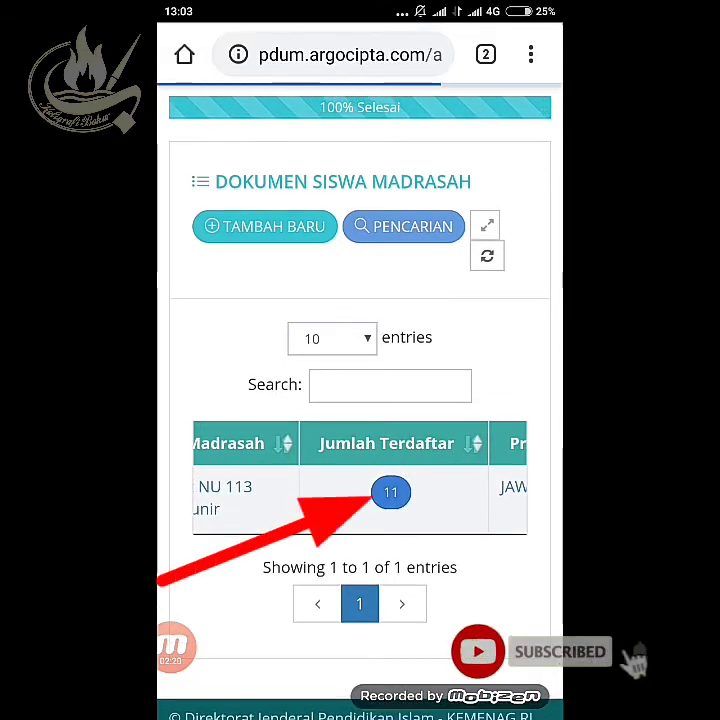
click(390, 492)
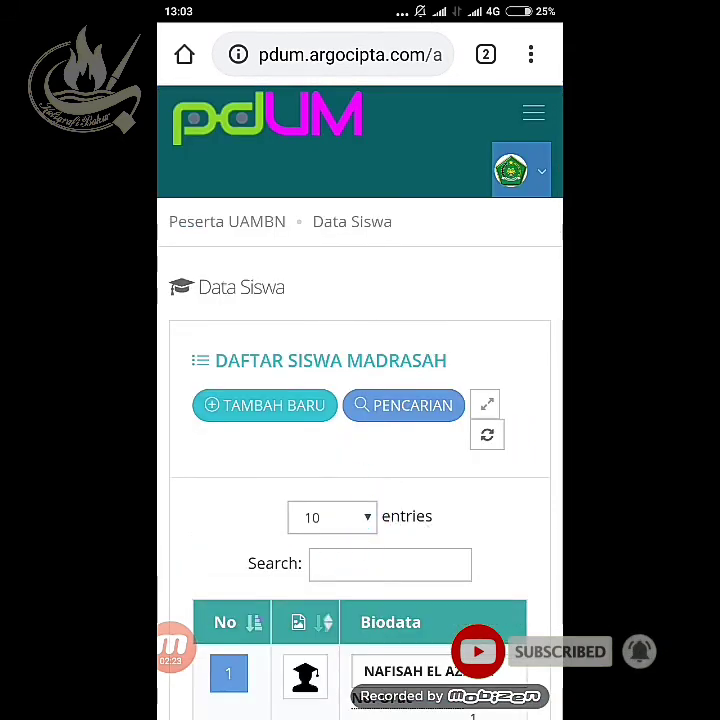
Browse the Data Siswa rows with No. Urut, NIS and NISN, then bring up Chrome's menu.
scroll(360, 400, down, 5)
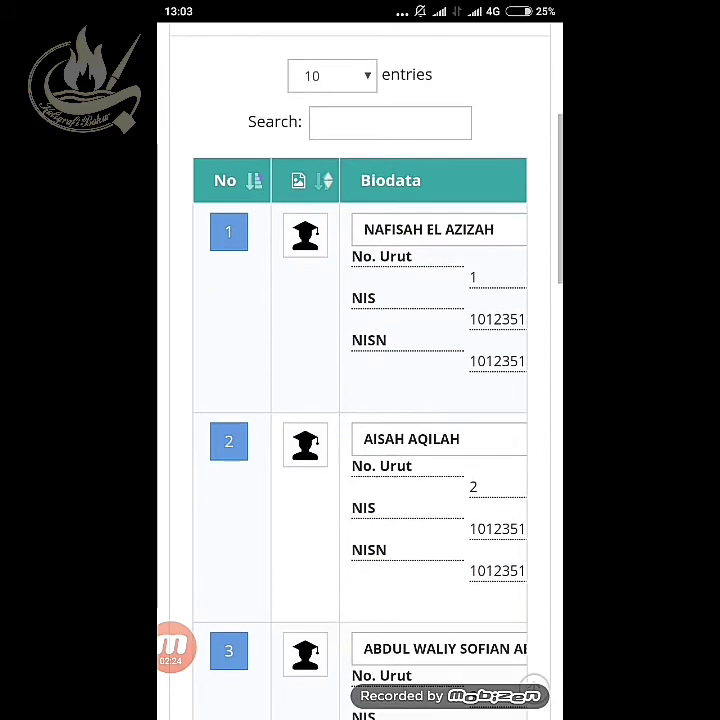
scroll(360, 400, right, 3)
scroll(360, 400, down, 1)
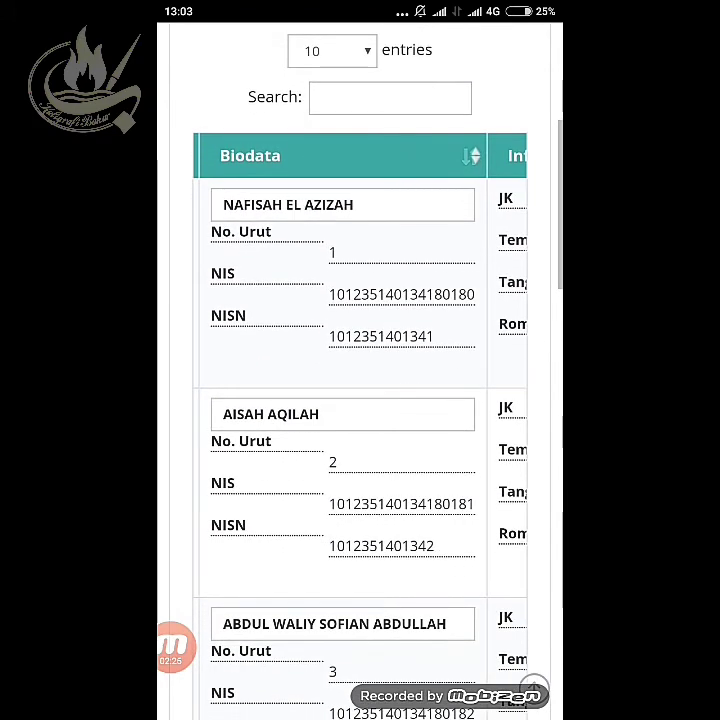
scroll(360, 400, down, 2)
scroll(360, 400, down, 3)
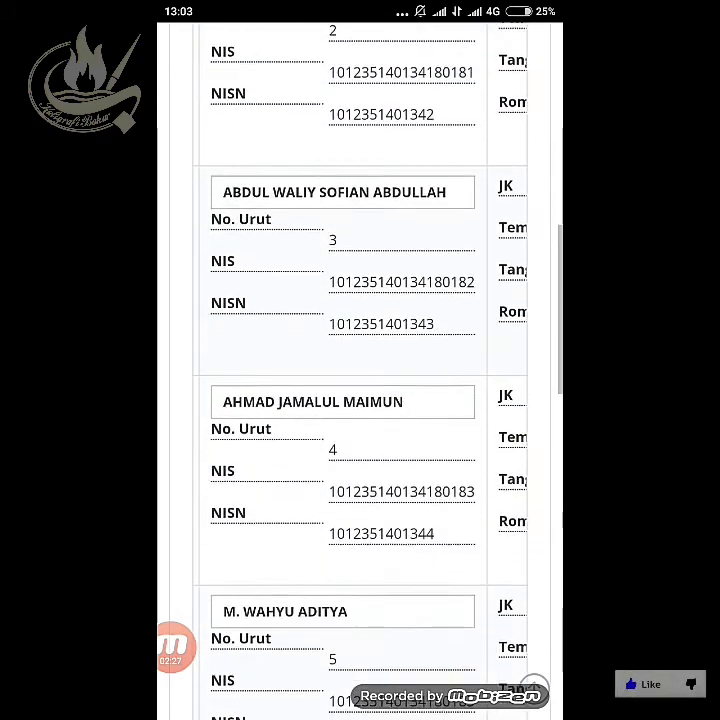
scroll(360, 400, down, 3)
scroll(360, 400, down, 2)
scroll(360, 400, up, 5)
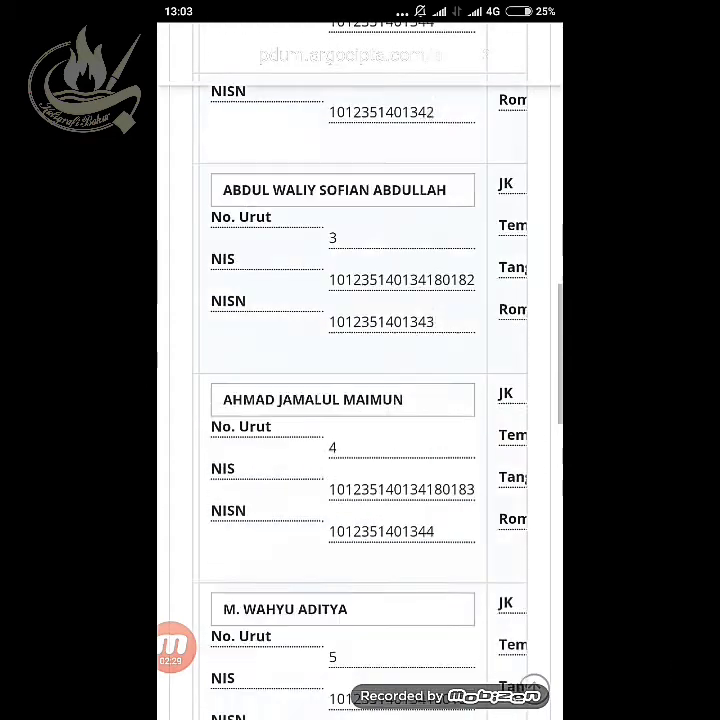
scroll(360, 400, up, 10)
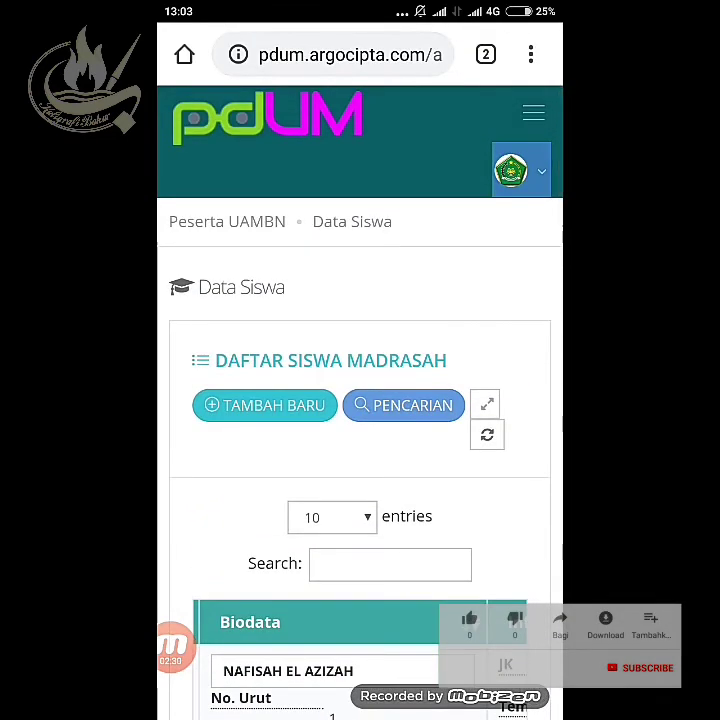
click(531, 54)
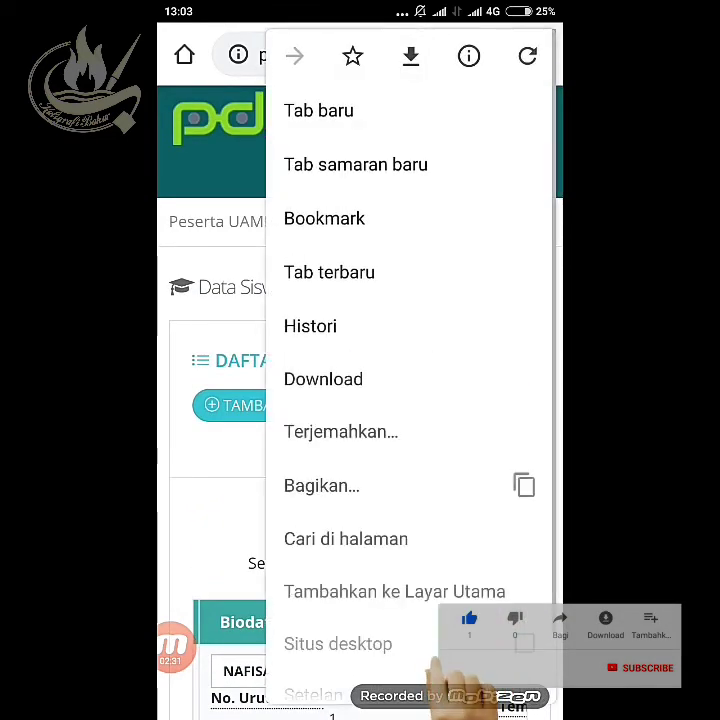
scroll(410, 370, down, 1)
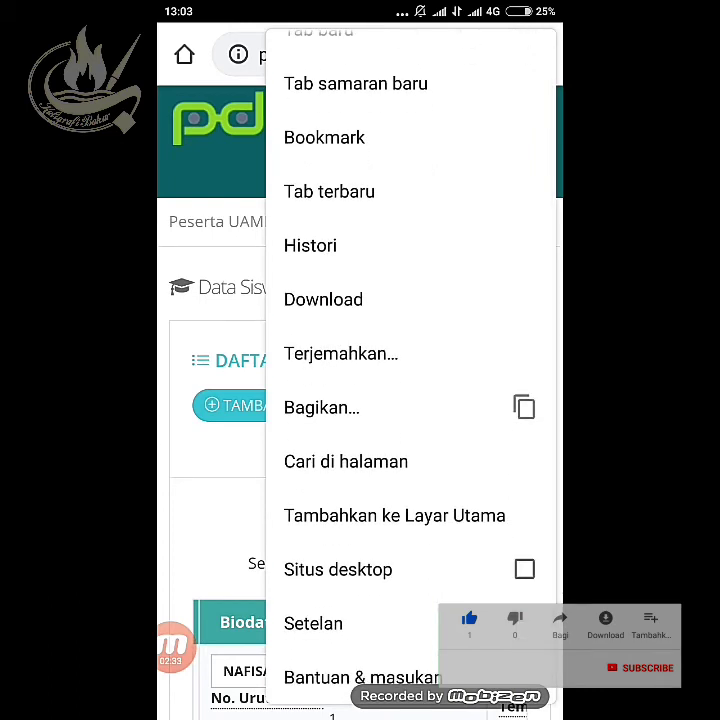
key(Escape)
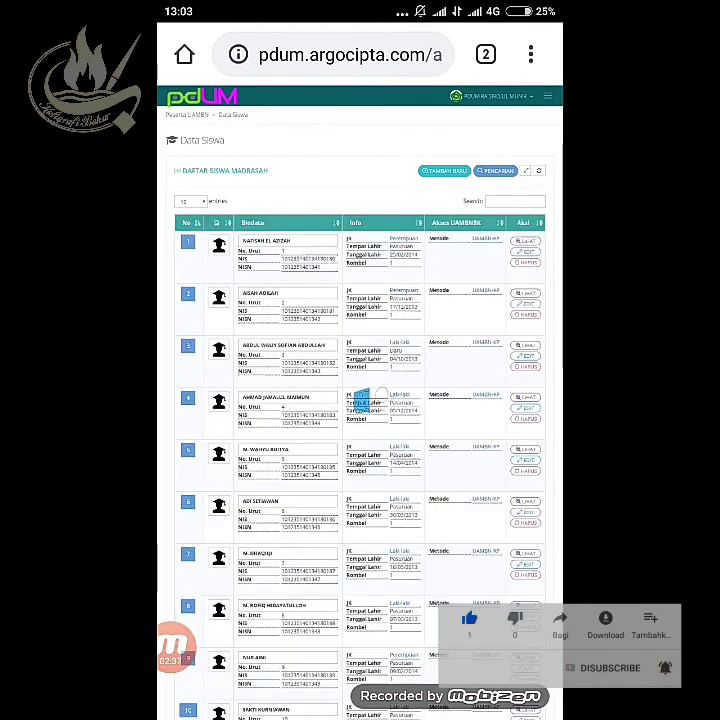
scroll(360, 400, down, 2)
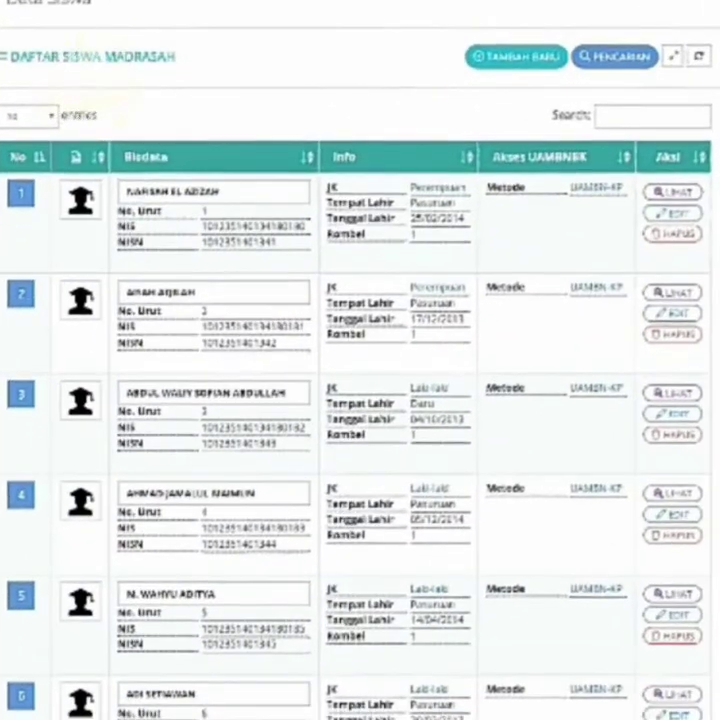
scroll(360, 400, down, 3)
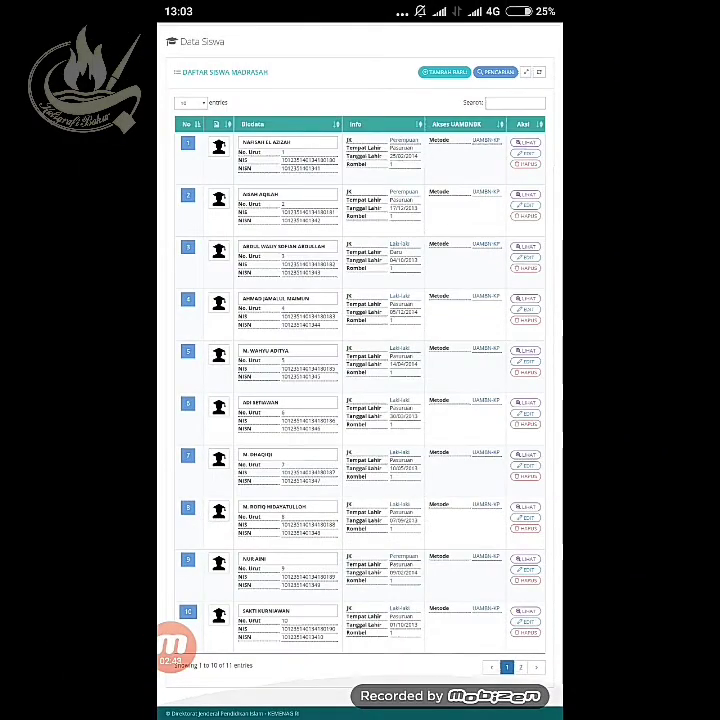
scroll(360, 400, up, 2)
scroll(360, 400, down, 1)
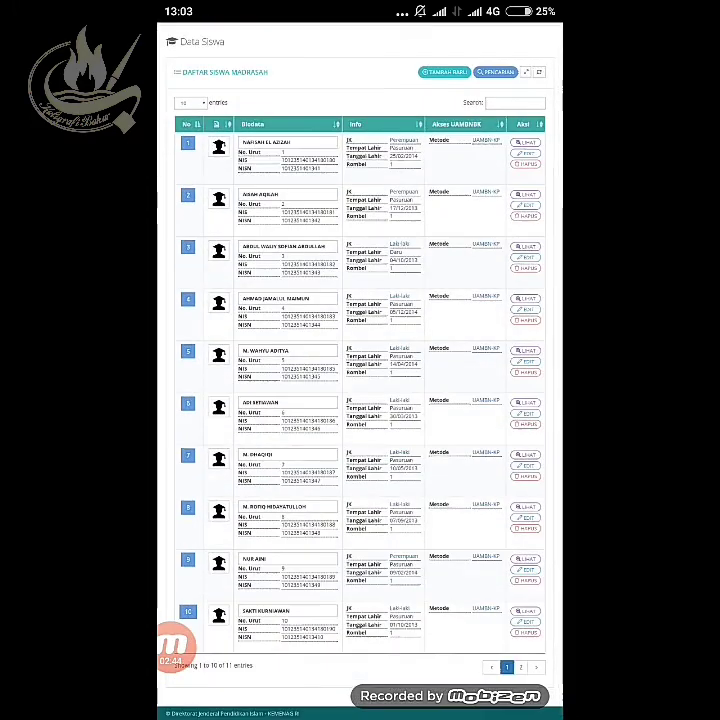
scroll(360, 400, up, 1)
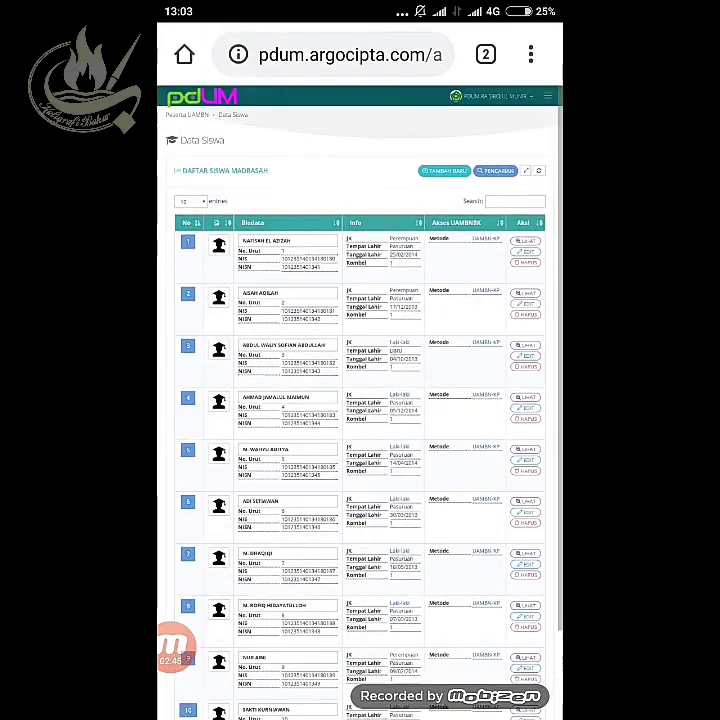
scroll(360, 400, down, 1)
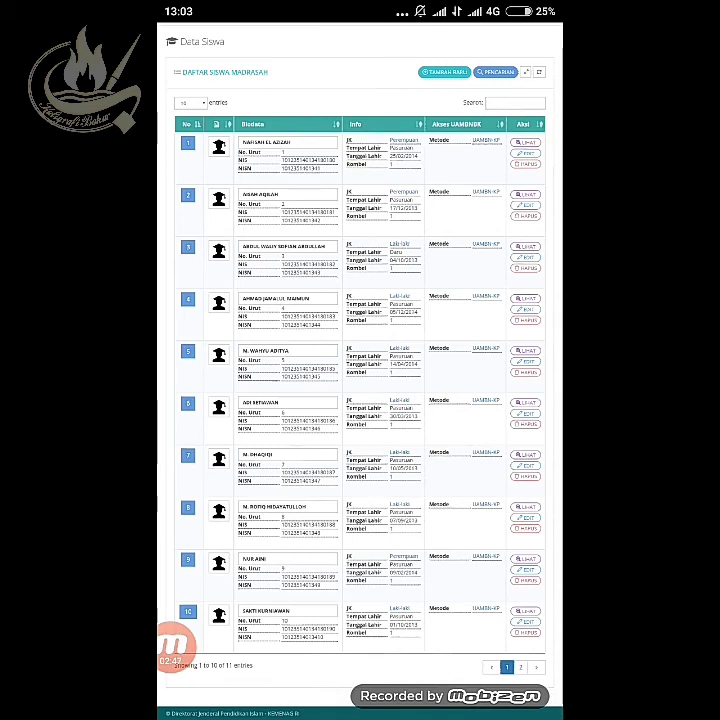
scroll(360, 400, up, 3)
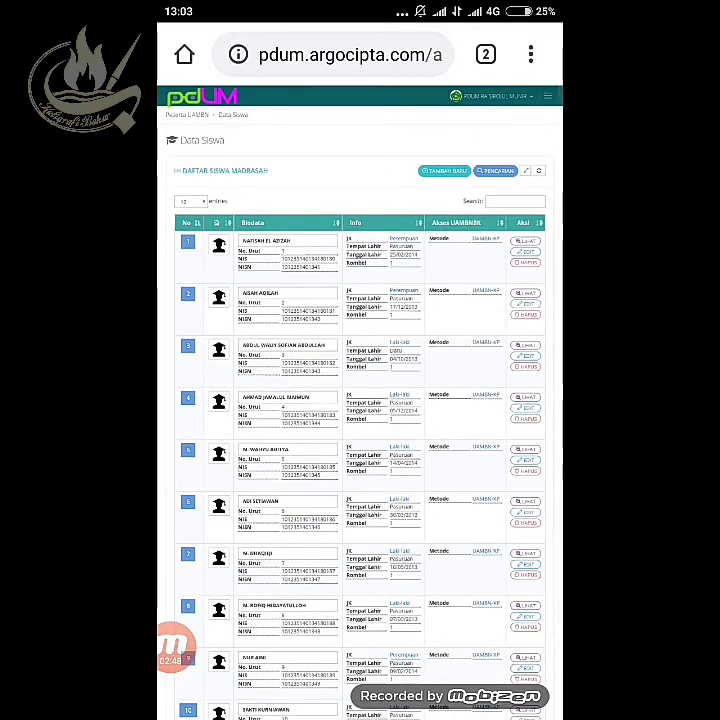
scroll(360, 400, down, 3)
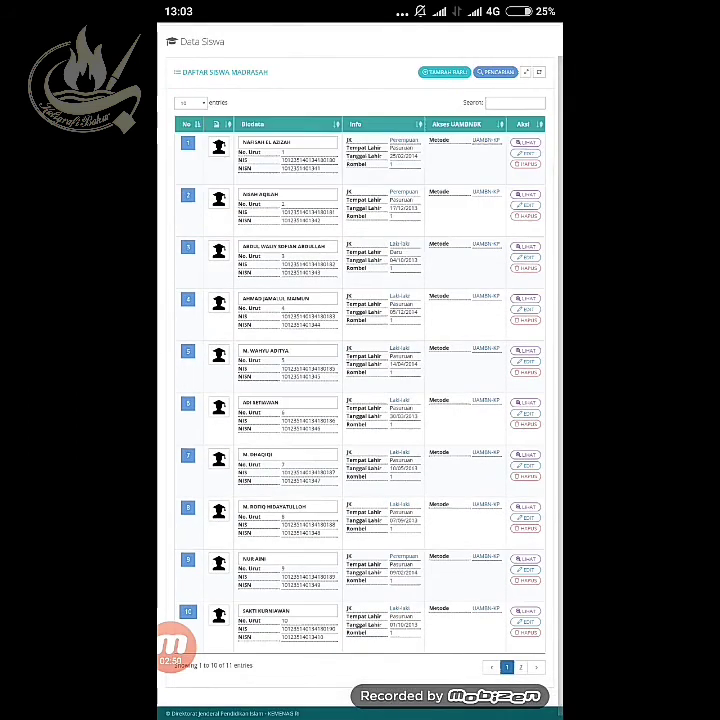
View page 2 of the student list holding the 11th student, then open the account menu.
click(520, 667)
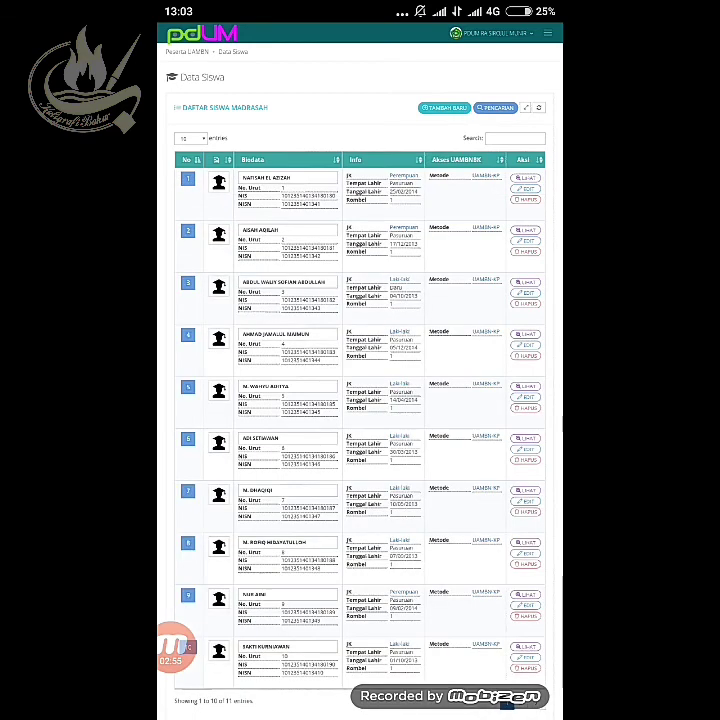
scroll(360, 400, up, 2)
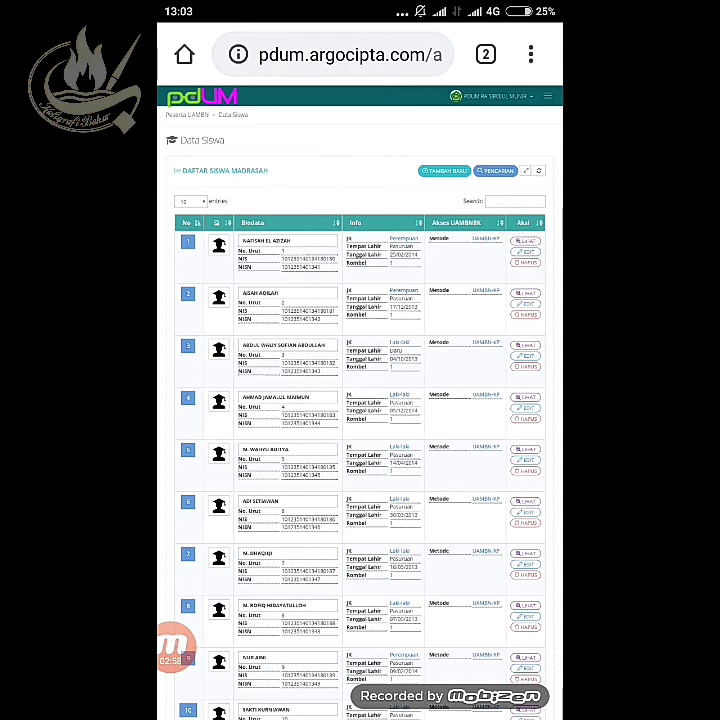
click(493, 96)
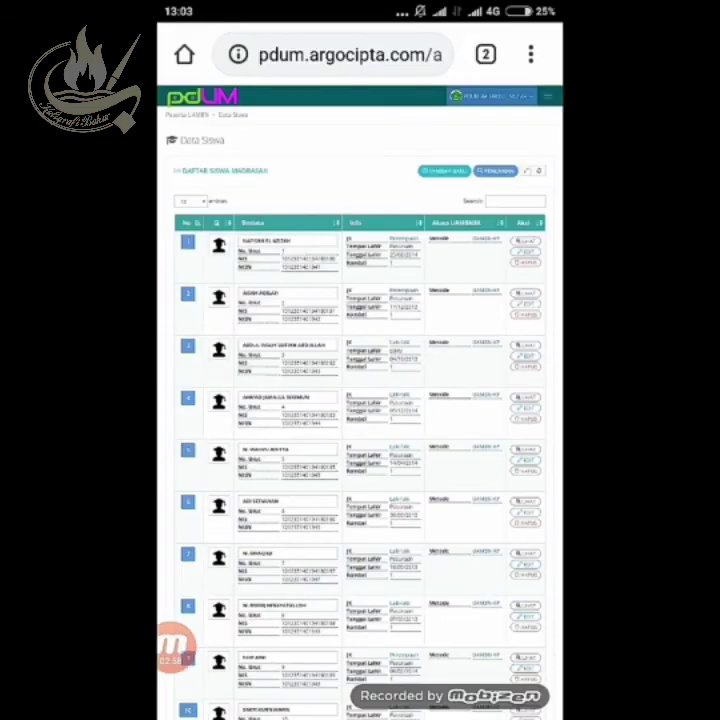